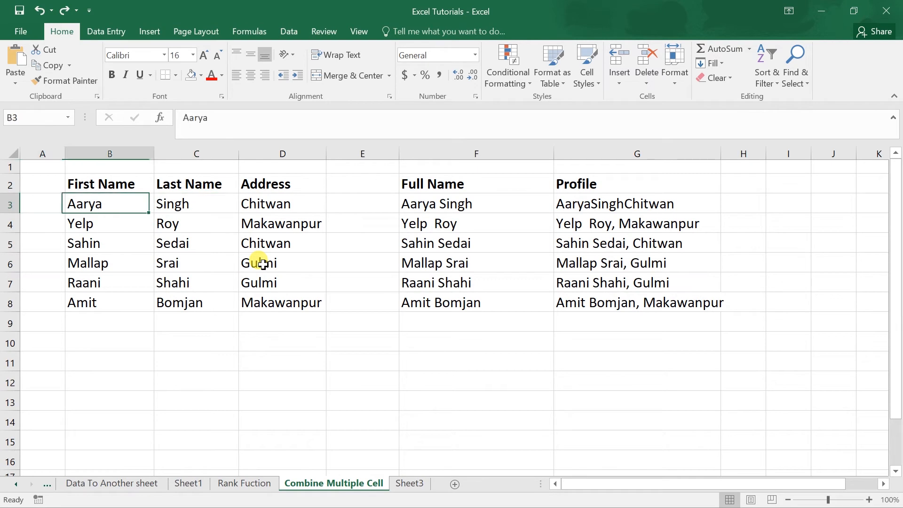
key("Left")
key("Right")
key("Left")
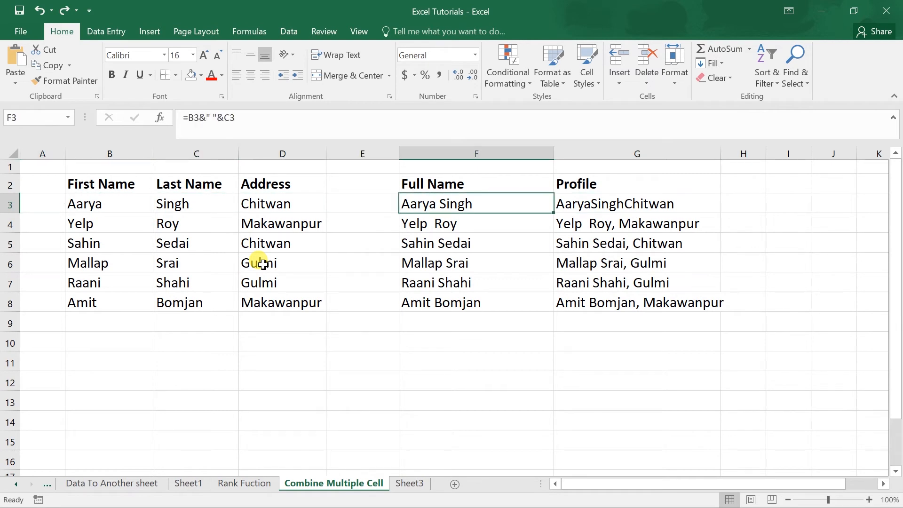
left_click(454, 187)
left_click(583, 186)
left_click_drag(460, 207, 582, 204)
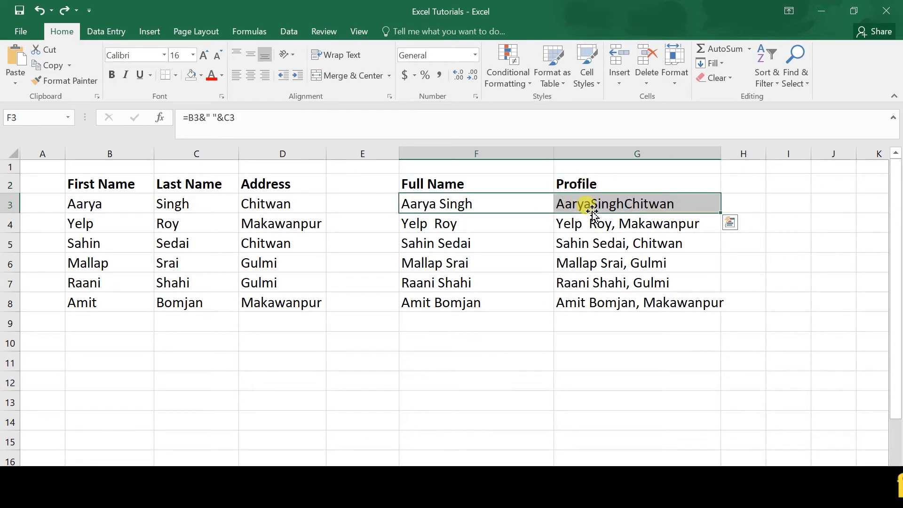
Step: Clear the existing Full Name and Profile entries in F3:G8, keeping the headers
left_click(476, 380)
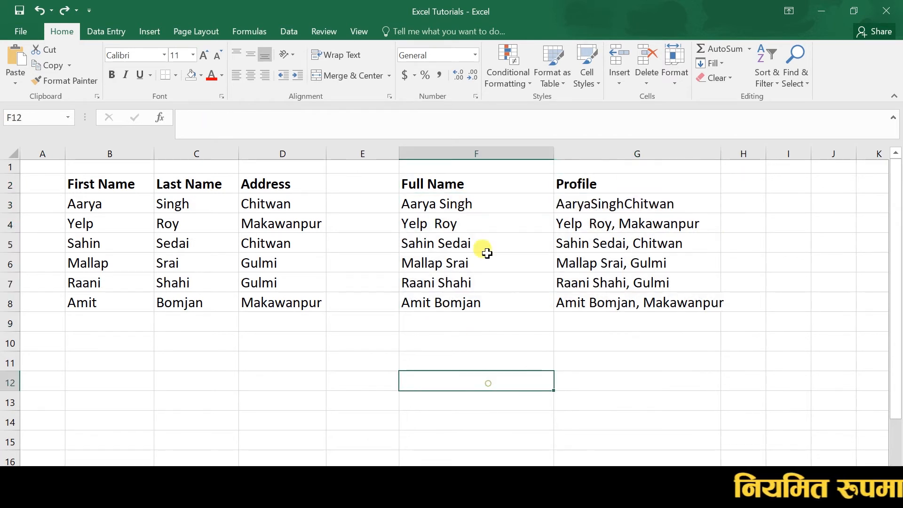
left_click_drag(476, 204, 573, 306)
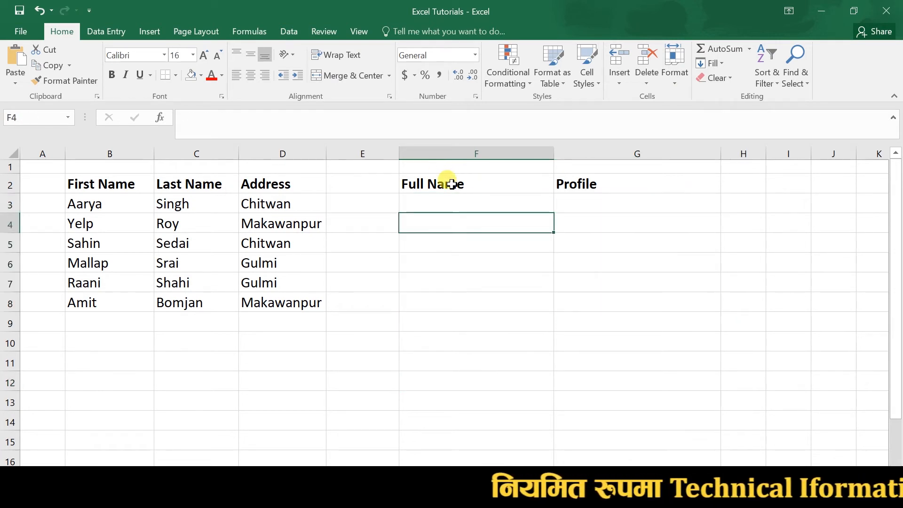
Step: Enter the formula =B3&C3 in F3 to join the first and last names without a separator
left_click(451, 184)
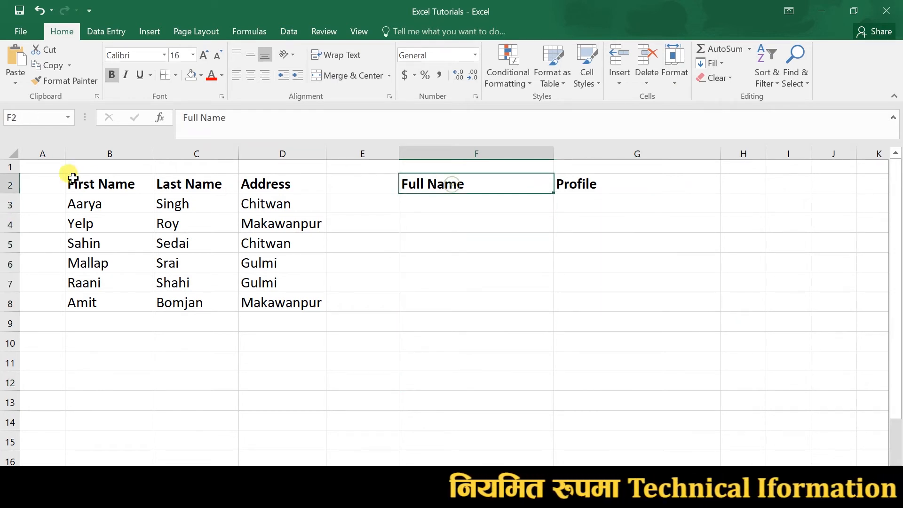
left_click(94, 204)
left_click(168, 205)
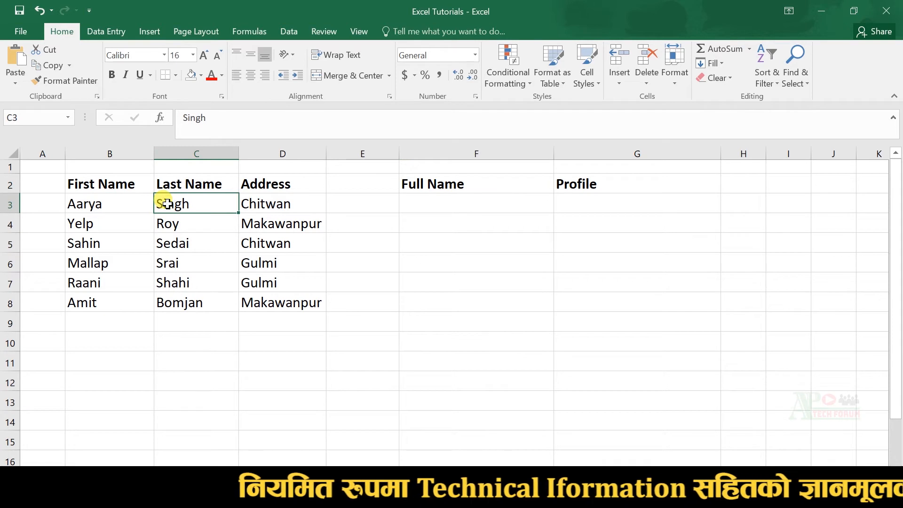
left_click(422, 203)
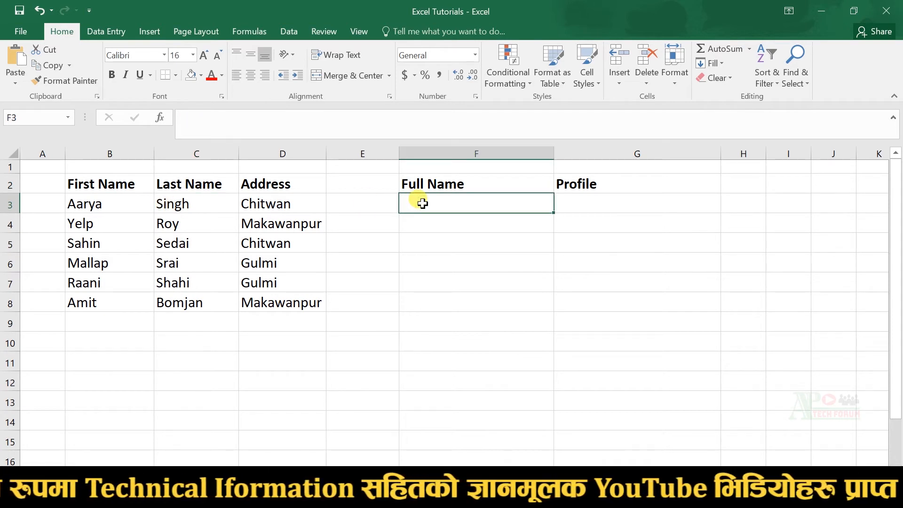
type("=")
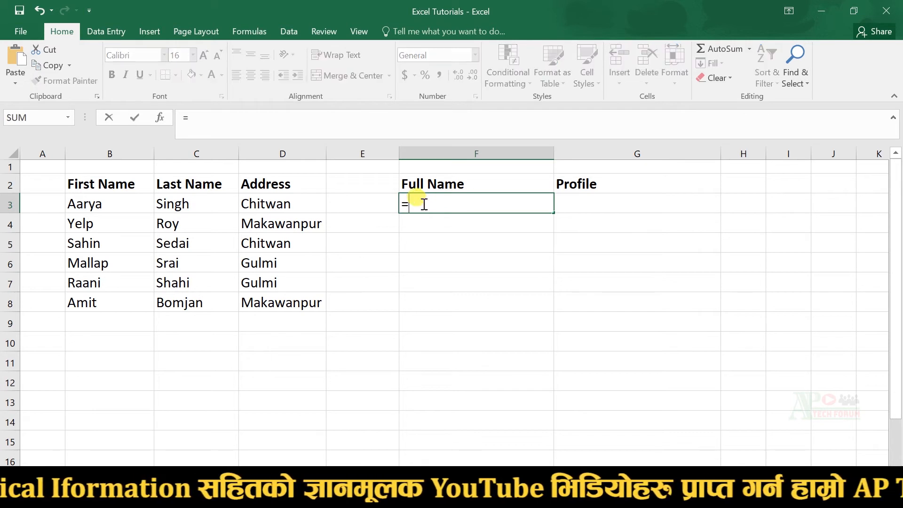
left_click(112, 206)
type("&")
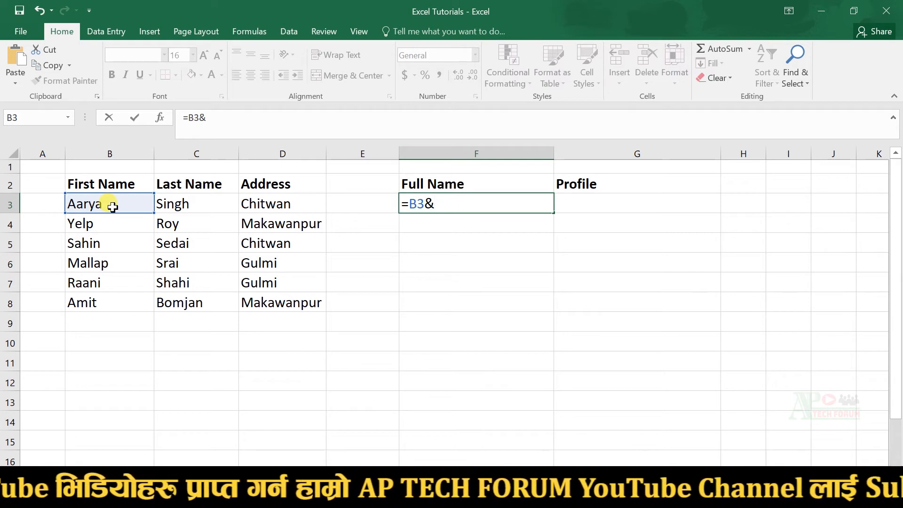
left_click(184, 203)
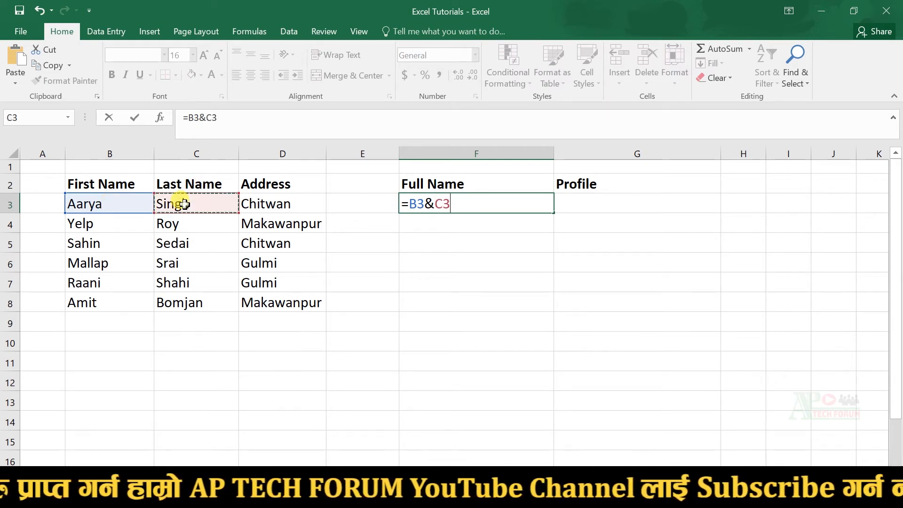
key("Return")
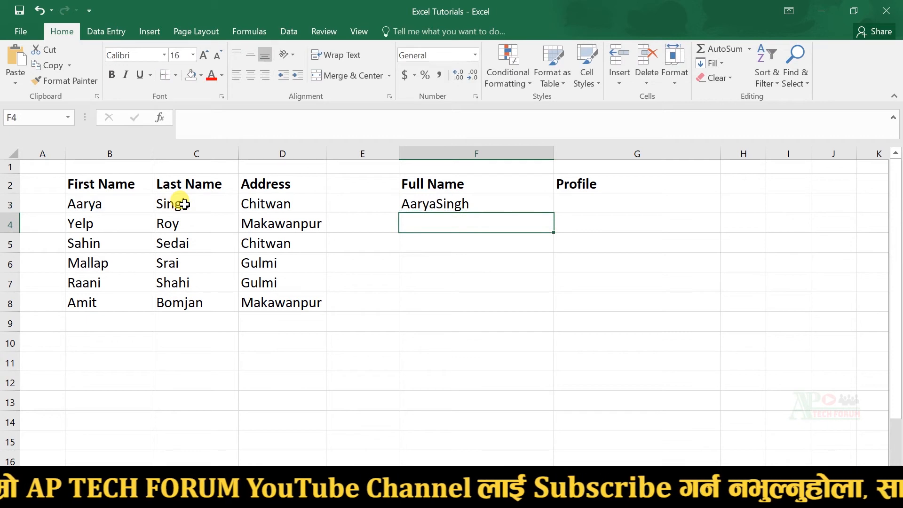
key("Up")
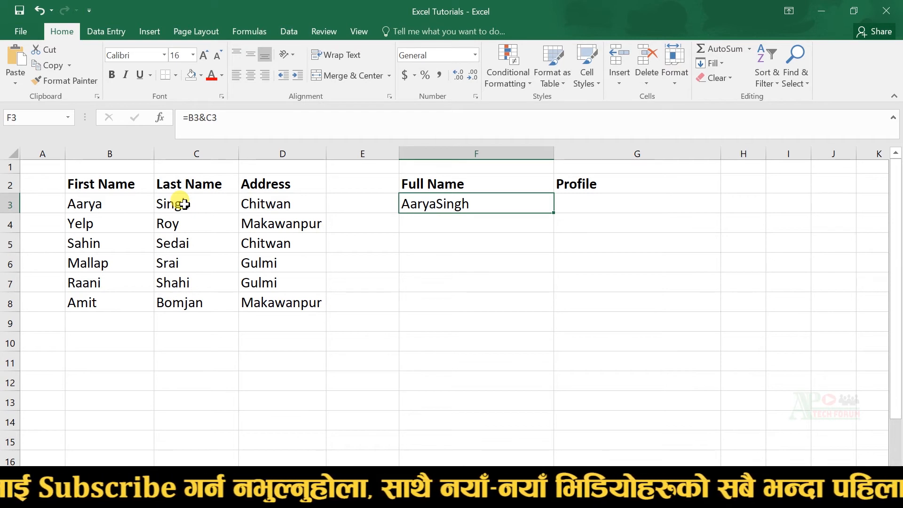
key("Right")
key("Left")
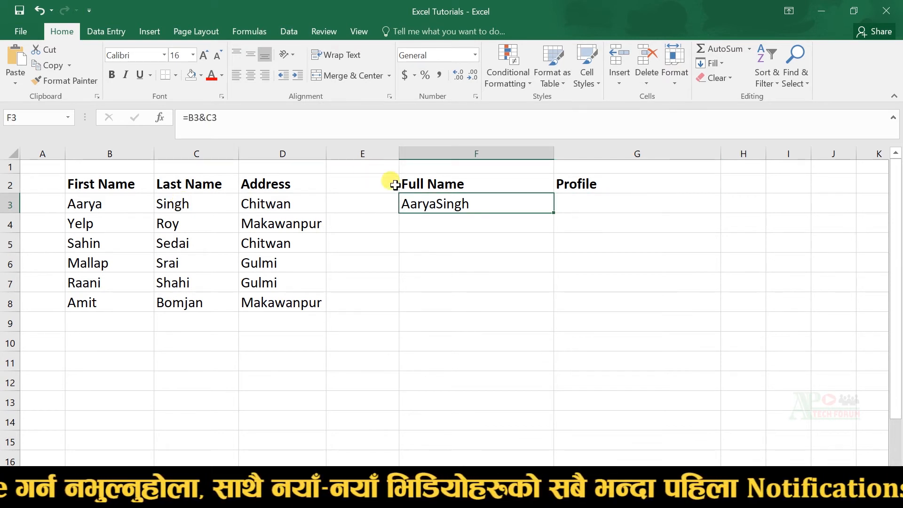
Step: Delete the unspaced name formula from F3
double_click(437, 203)
key("Return")
key("Up")
key("Delete")
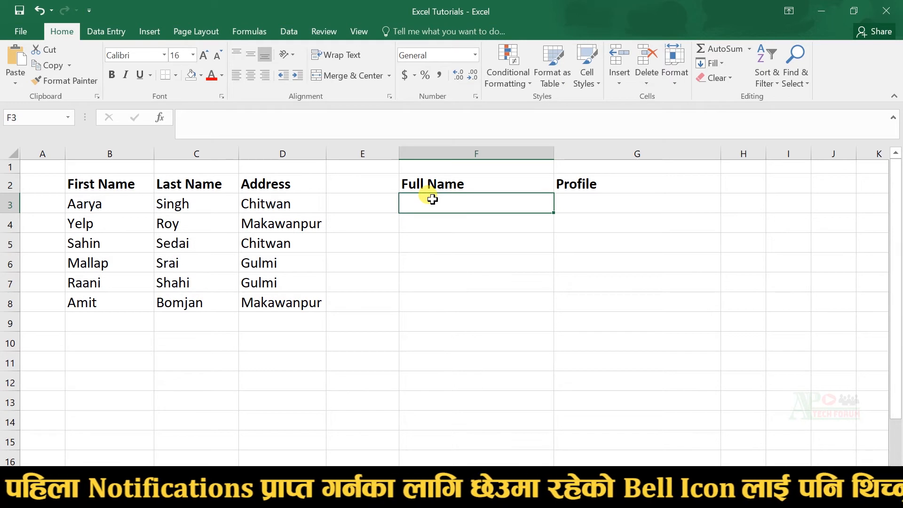
Step: Enter the formula =B3&" "&C3 in F3 to join the first and last names with a space
type("=")
left_click(100, 203)
type("&")
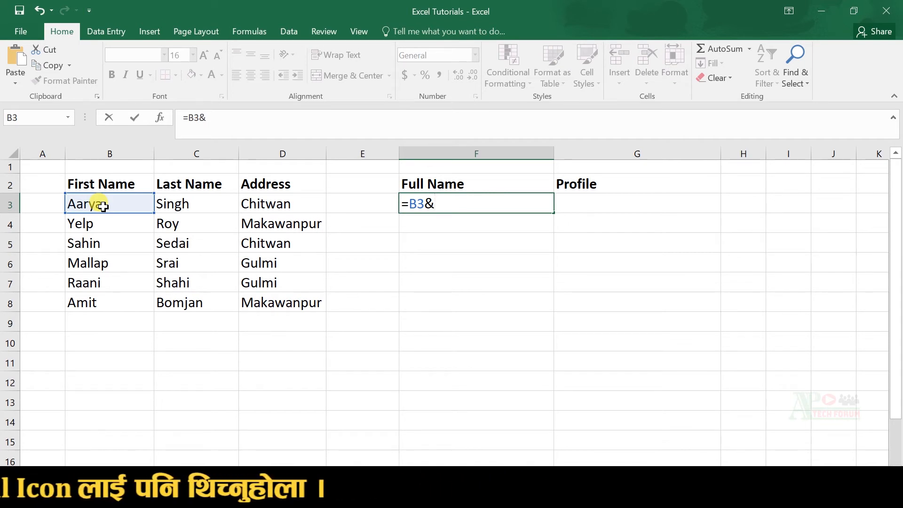
type("\"")
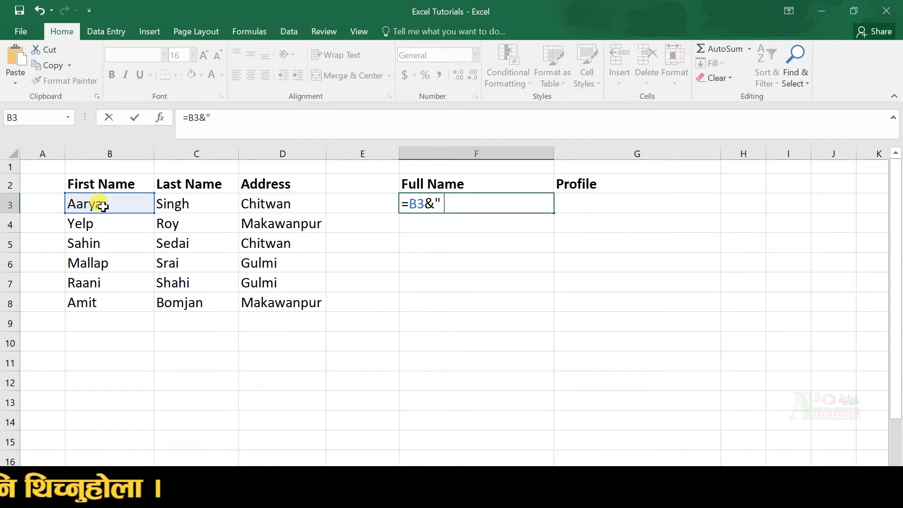
type(" \"")
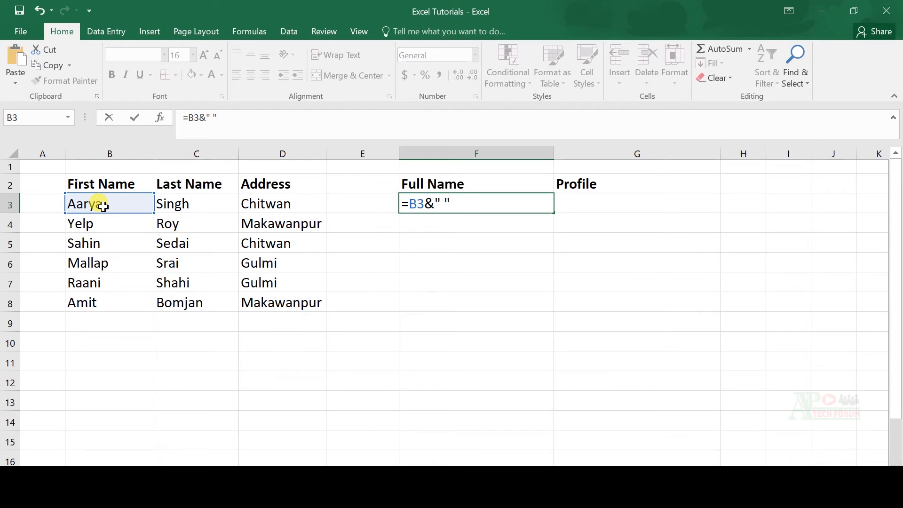
type("&")
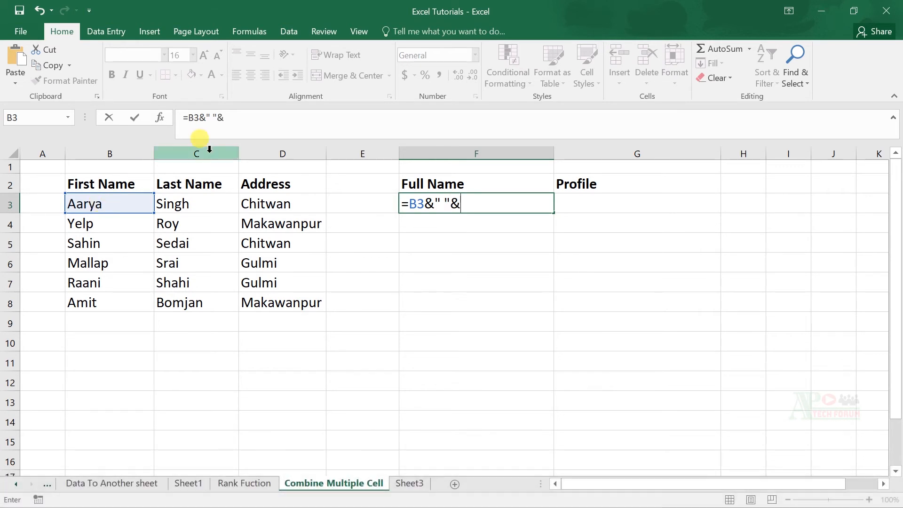
left_click(178, 208)
key("Return")
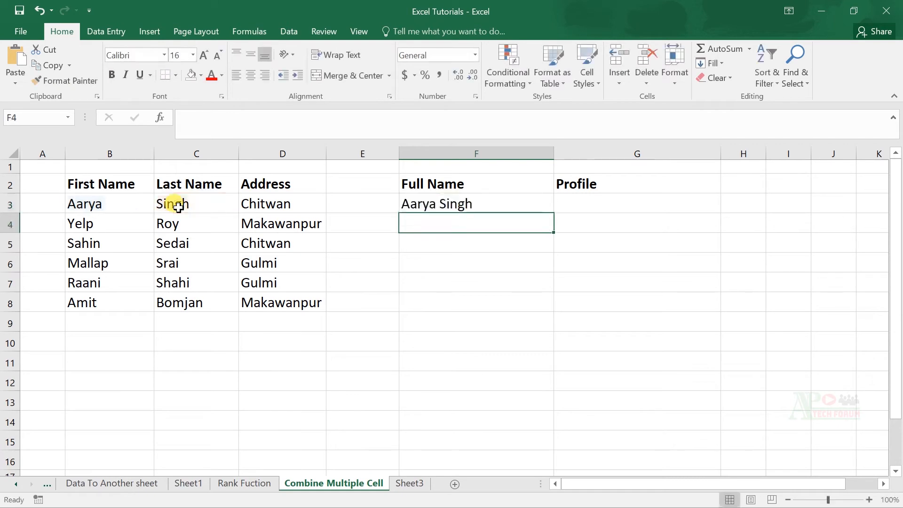
key("Up")
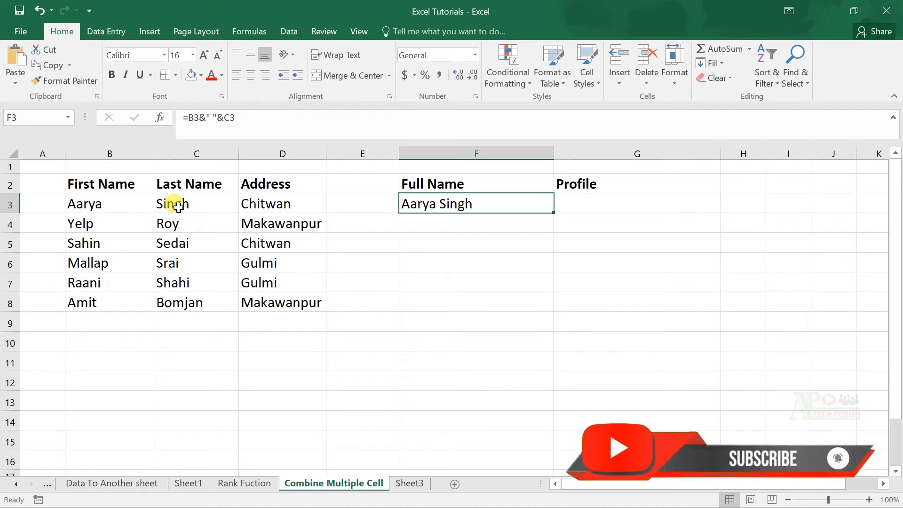
Step: Enter the formula =B4&" "&C4 in F4 to build the second row's full name
left_click(475, 219)
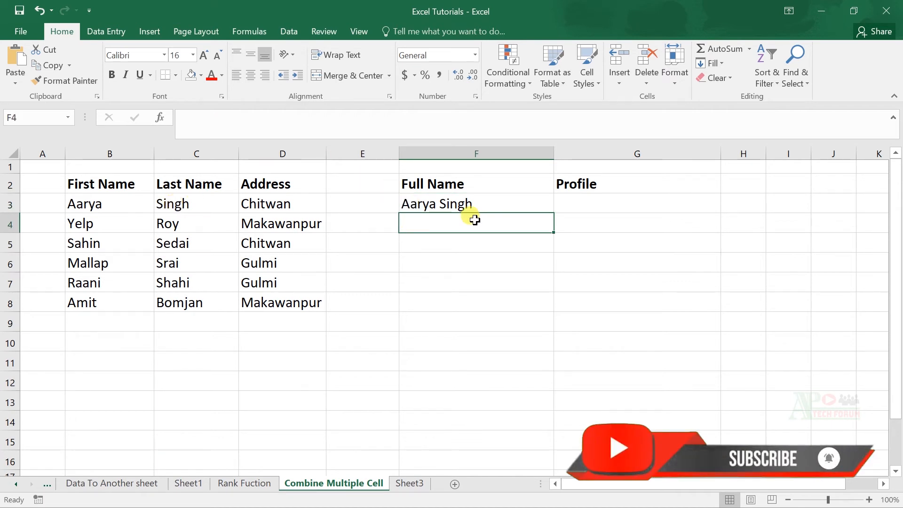
type("=")
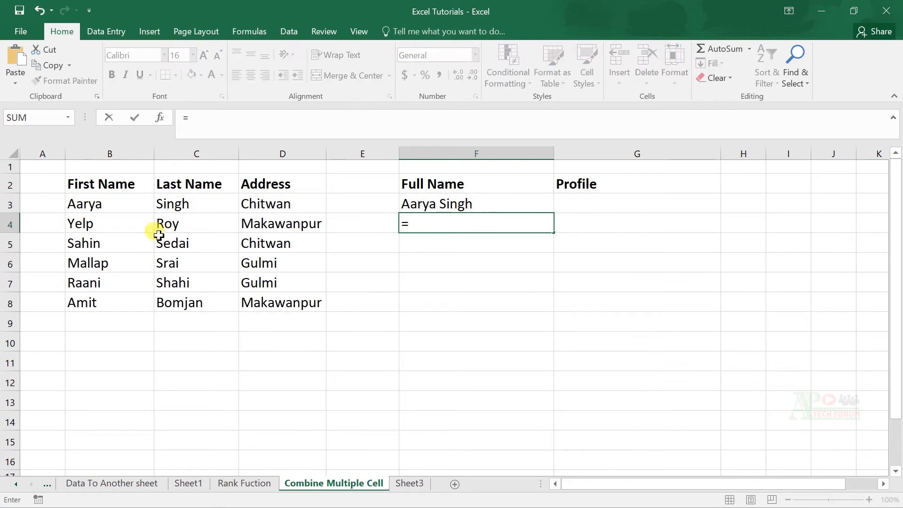
left_click(78, 225)
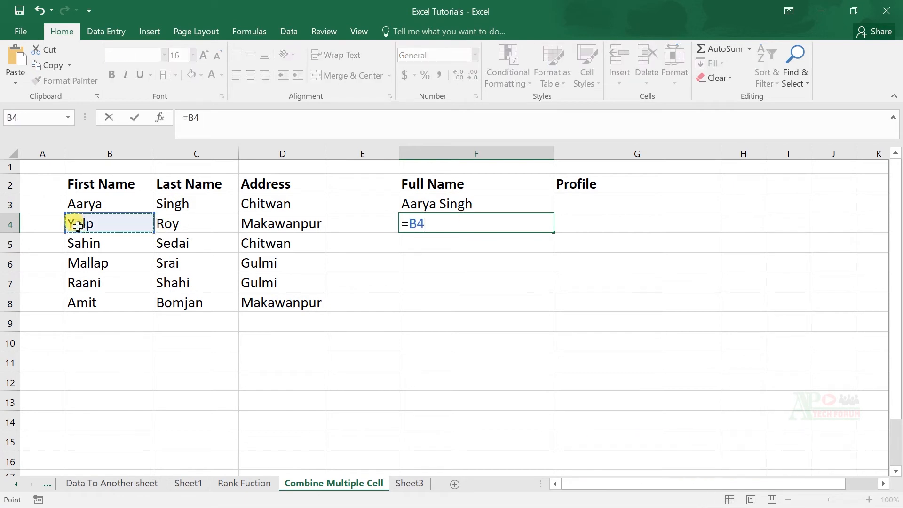
type("&")
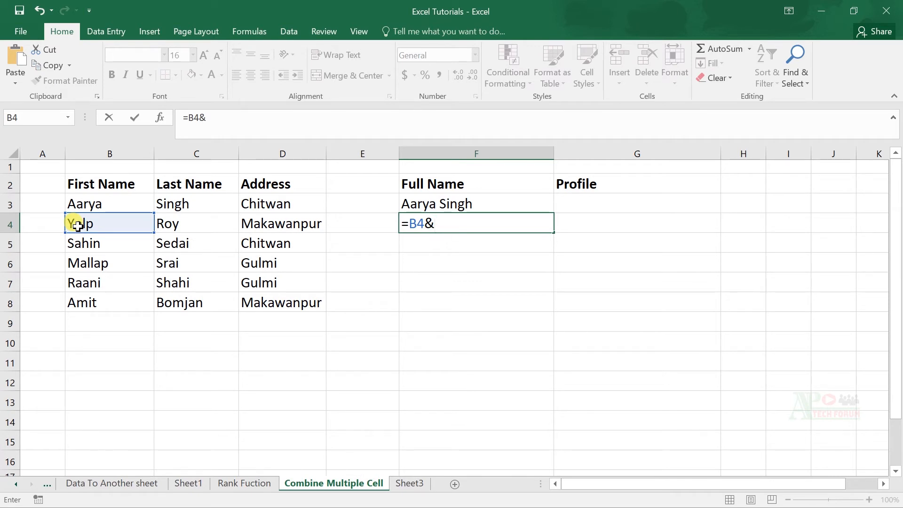
type("\" \"&")
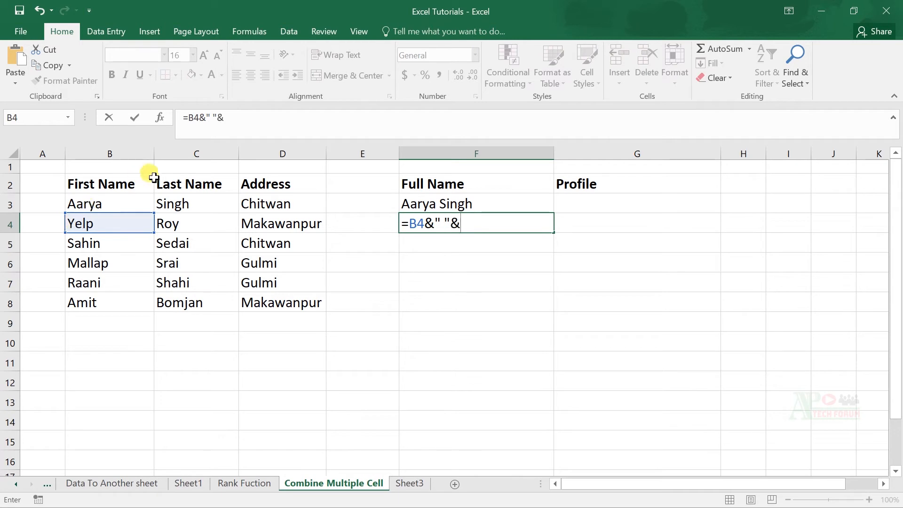
left_click(176, 224)
key("ctrl+Return")
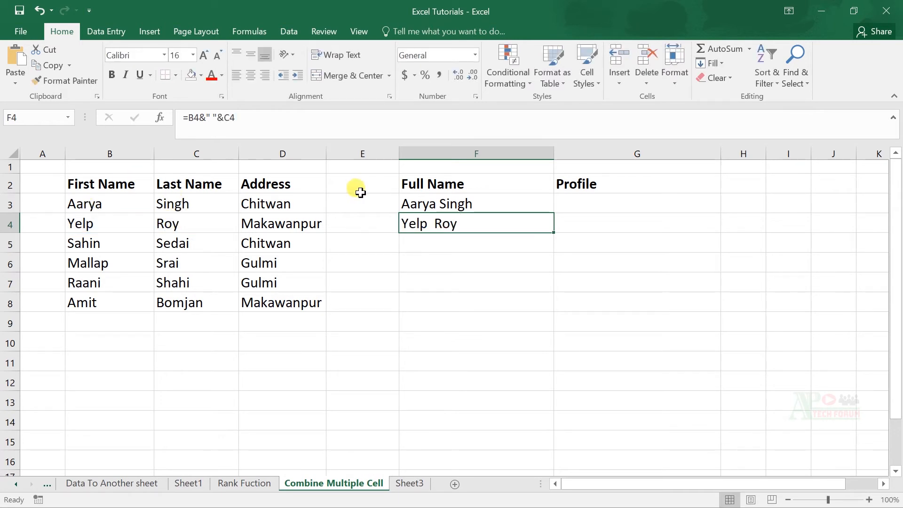
Step: Copy the Full Name formula from F3 into F4:F8, and clear the pasted cells again
left_click(464, 204)
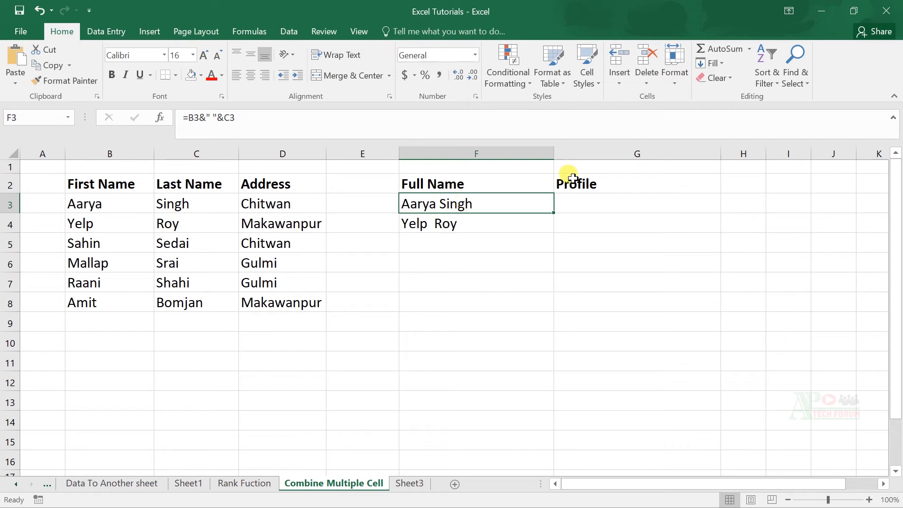
key("ctrl+c")
left_click_drag(490, 221, 475, 295)
key("ctrl+v")
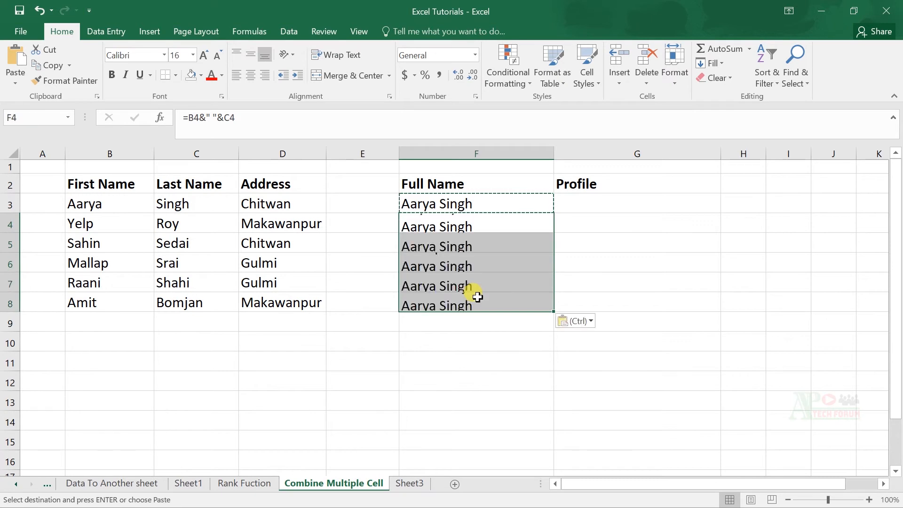
left_click_drag(500, 222, 486, 310)
key("Delete")
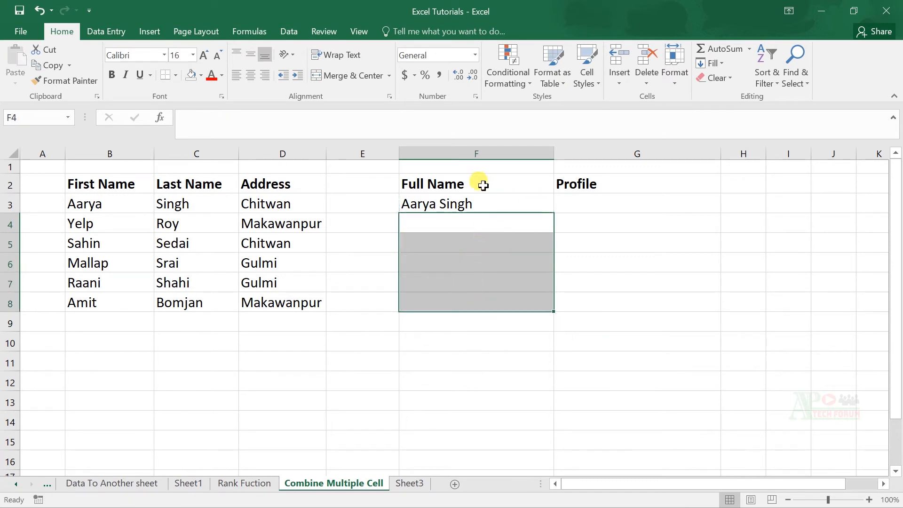
Step: Fill the Full Name formula in F3 down through F8
left_click(528, 201)
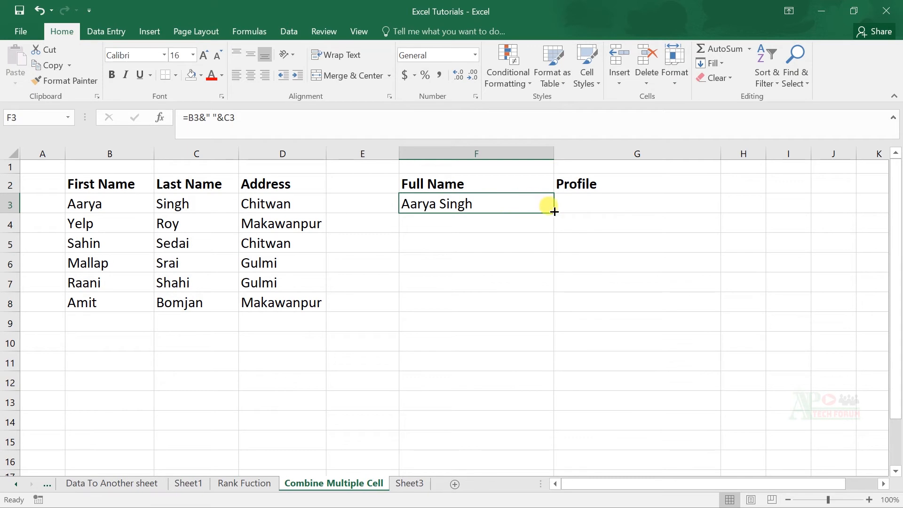
left_click_drag(554, 213, 543, 307)
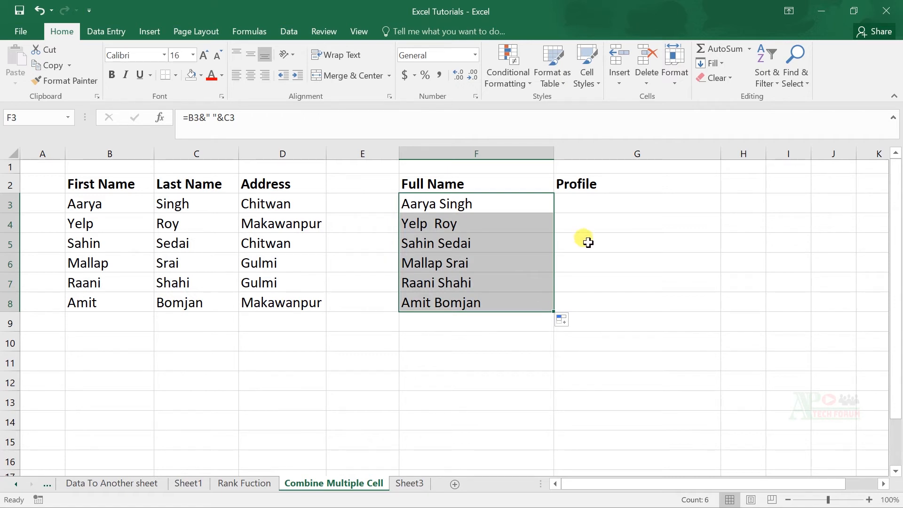
Step: Enter the trial formula =B3&" "&C3&D3 in Profile cell G3, and clear the cell again
left_click(591, 200)
left_click(273, 204)
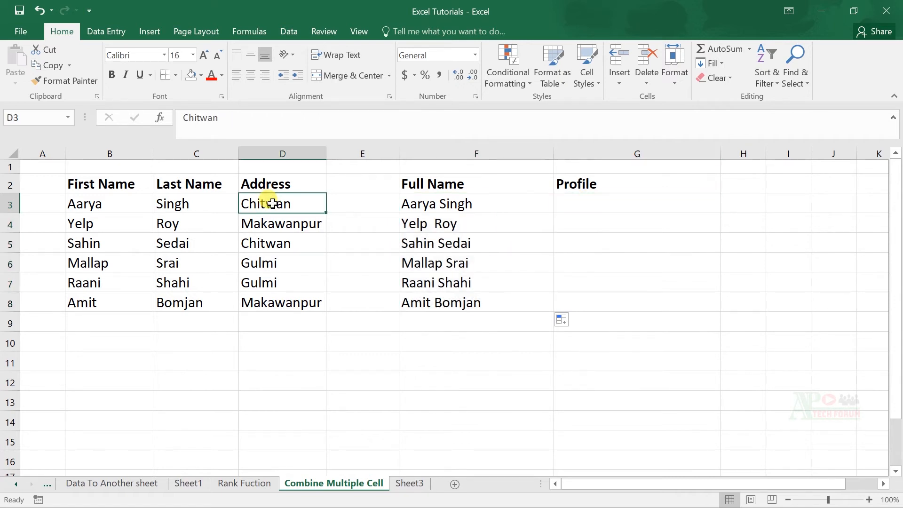
left_click(561, 199)
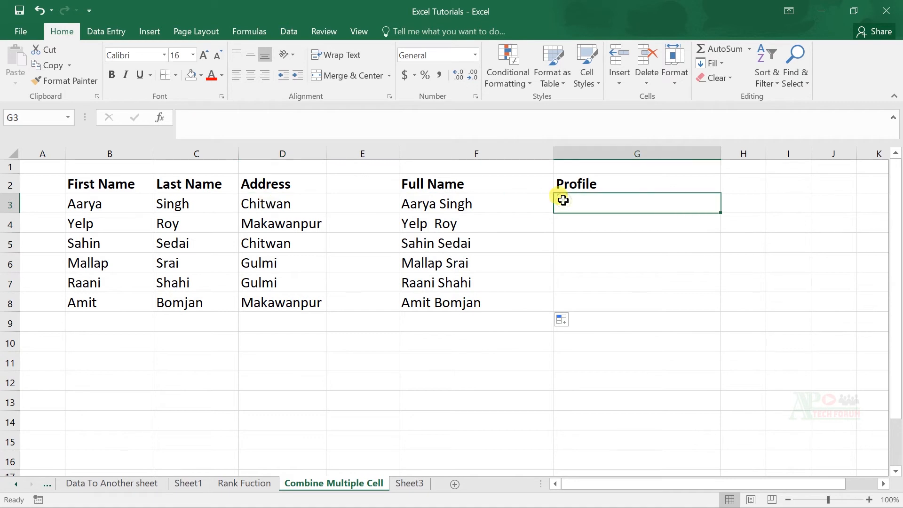
type("=")
left_click(88, 206)
type("&")
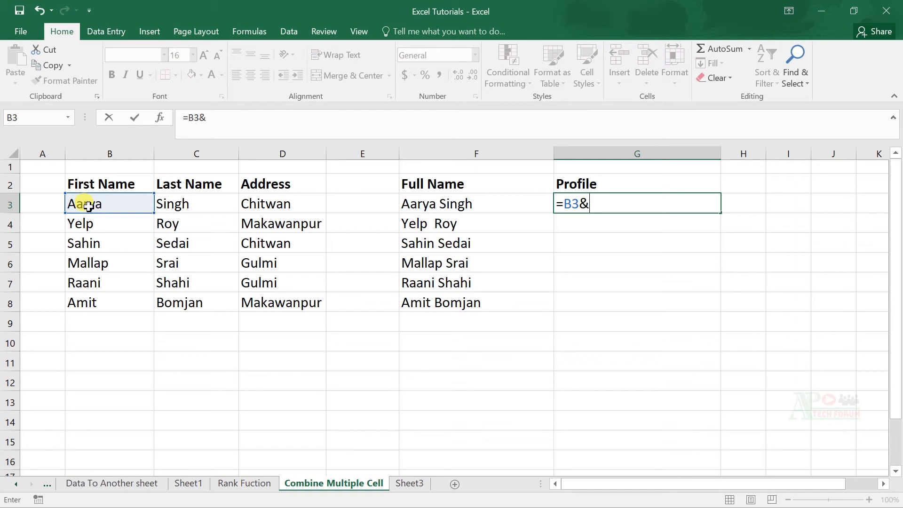
type("\" \"")
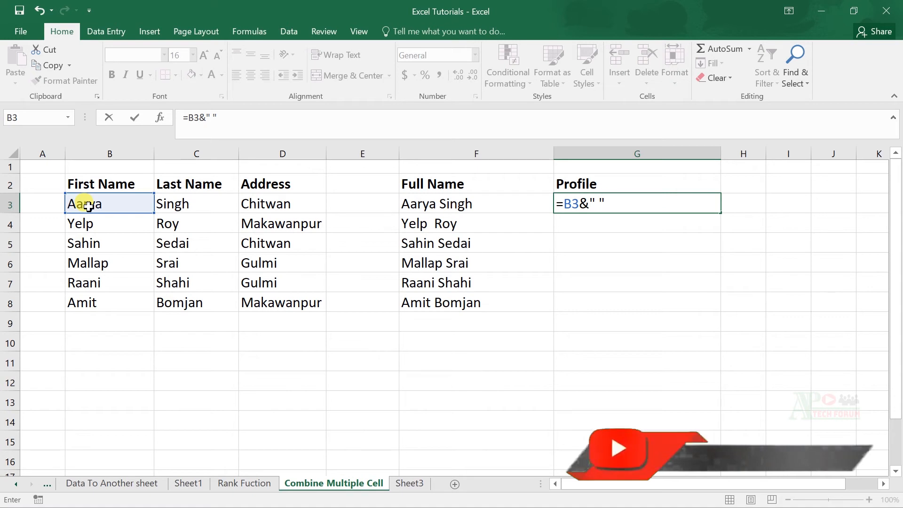
type("&")
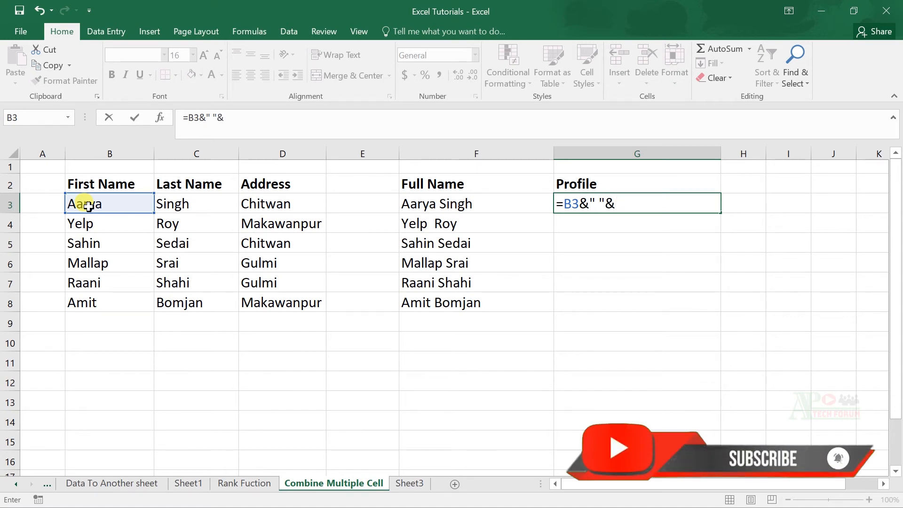
left_click(193, 207)
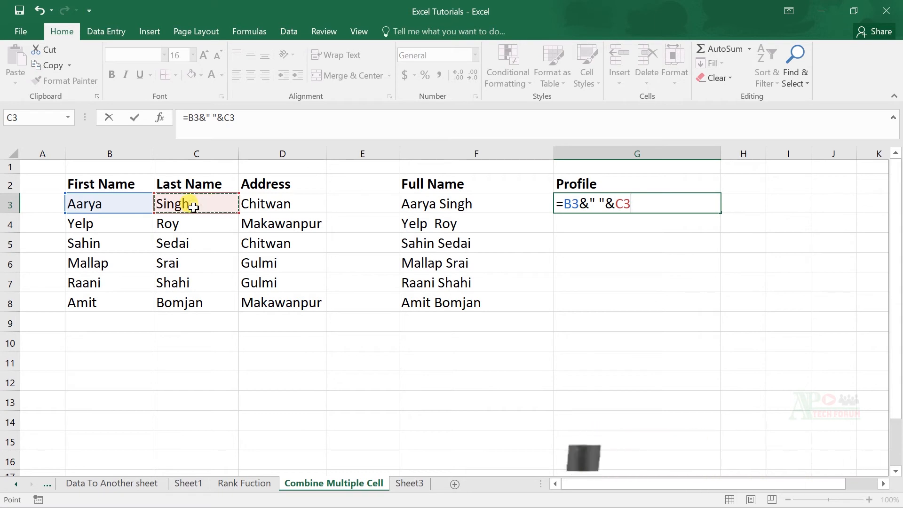
type("&")
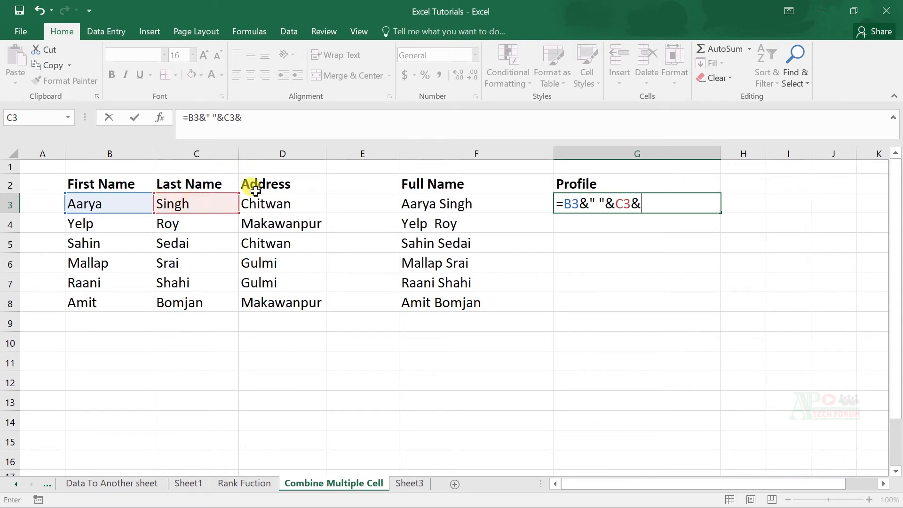
left_click(262, 202)
key("Return")
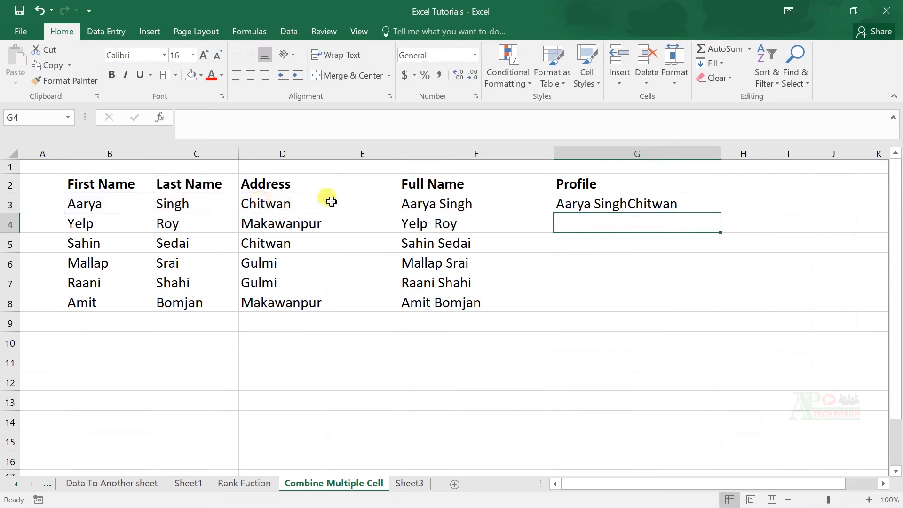
left_click(633, 200)
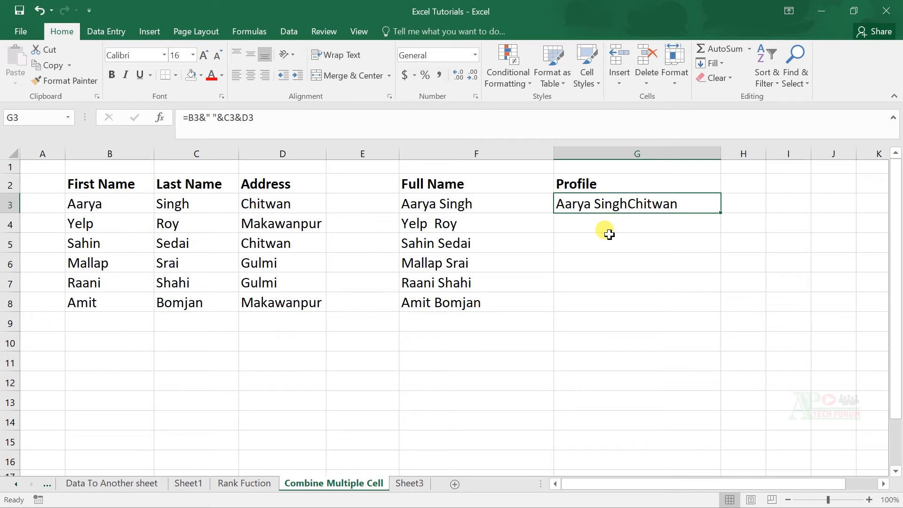
key("Delete")
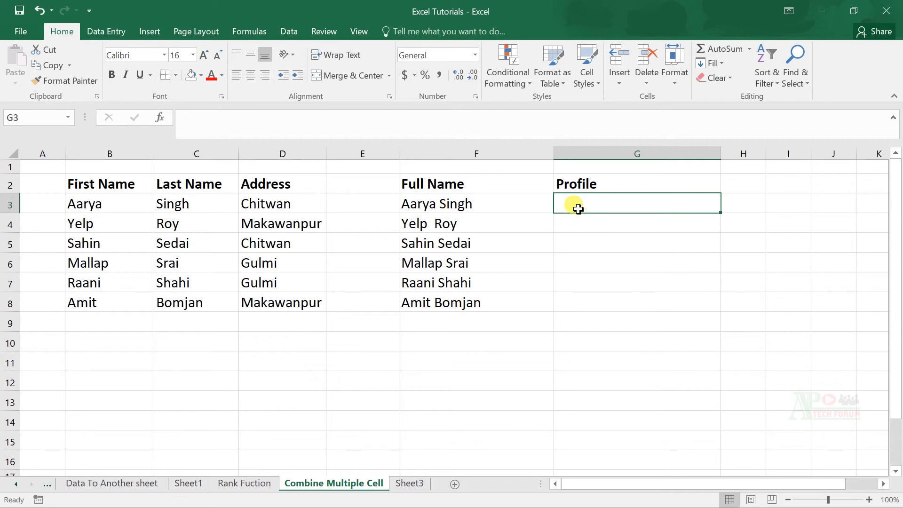
Step: Enter the formula =B3&" "&C3&","&" "&D3 in G3 to join the full name and address with a comma and space
type("=")
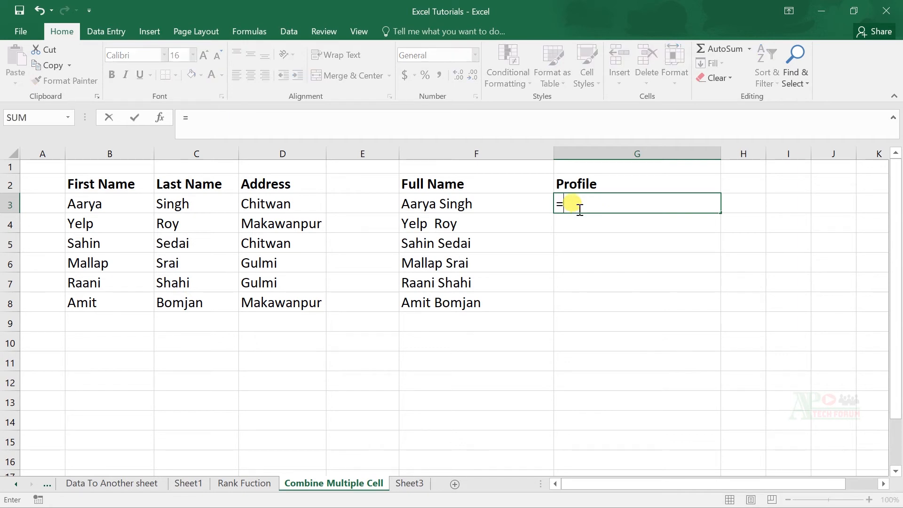
left_click(95, 202)
type("&")
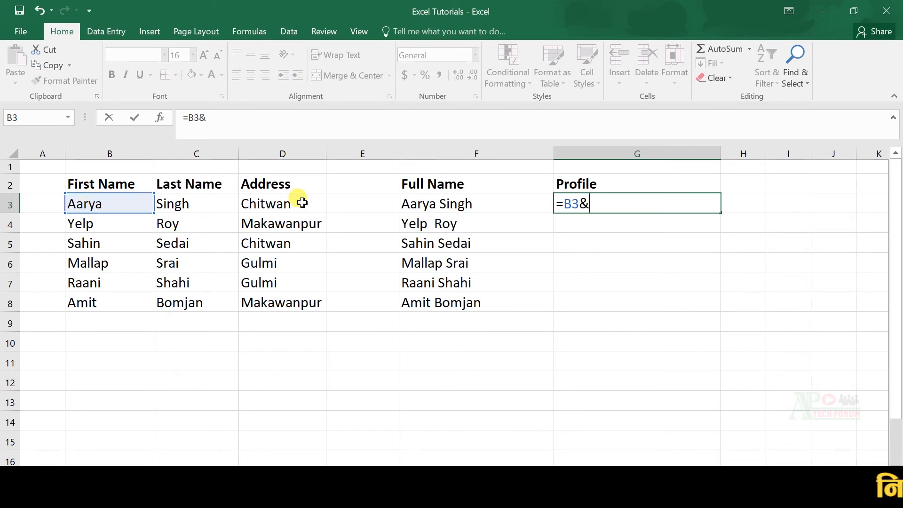
type("\"")
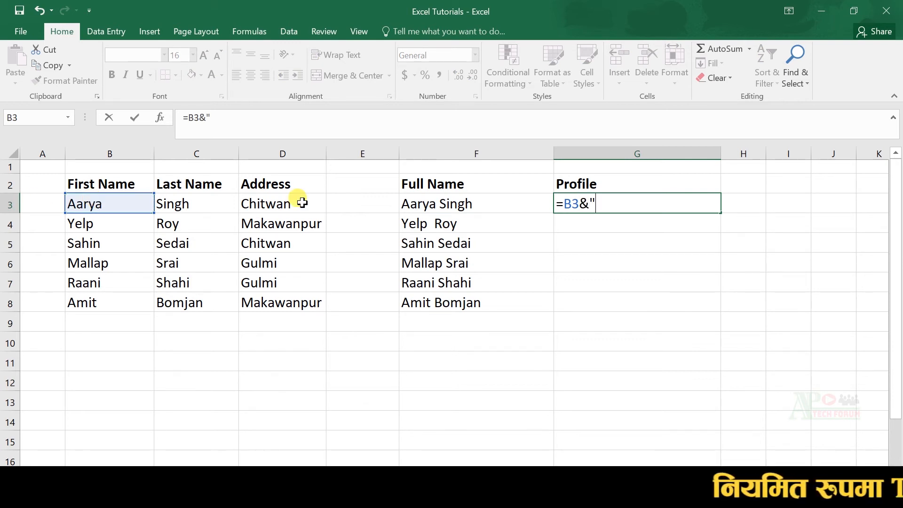
type(" \"")
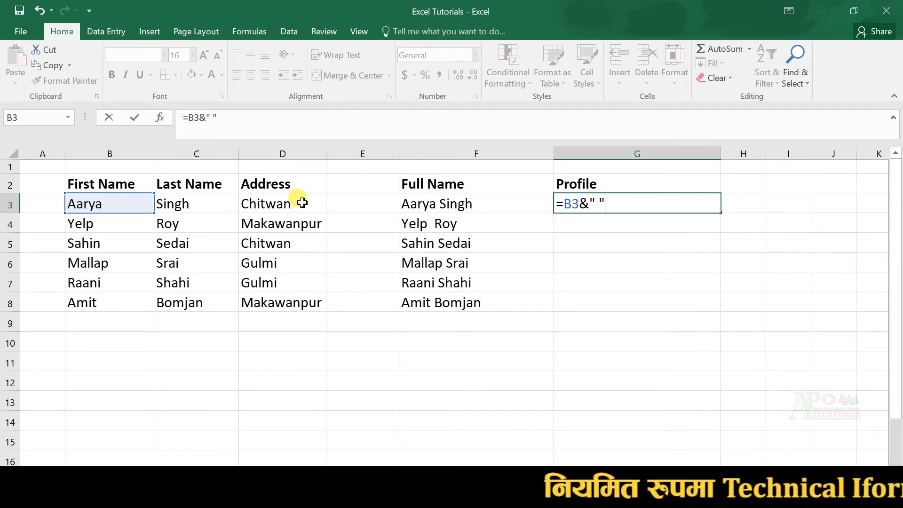
type("&")
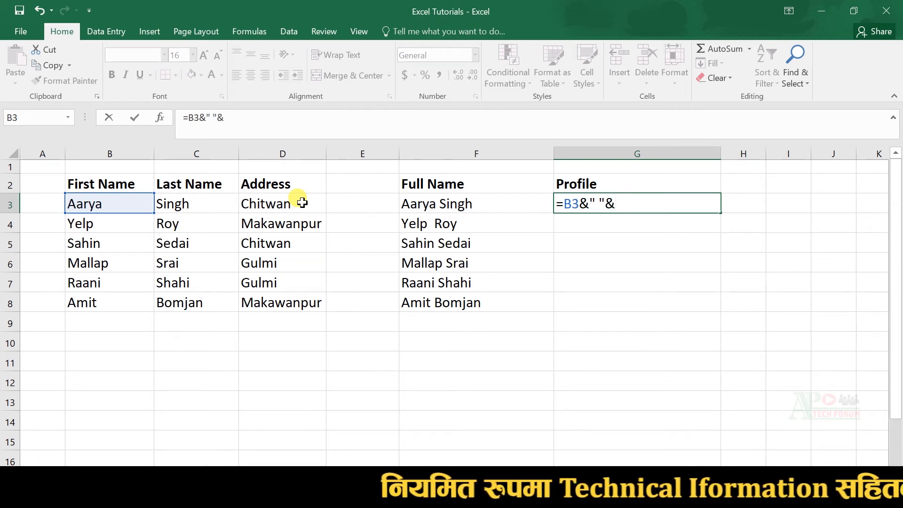
left_click(186, 203)
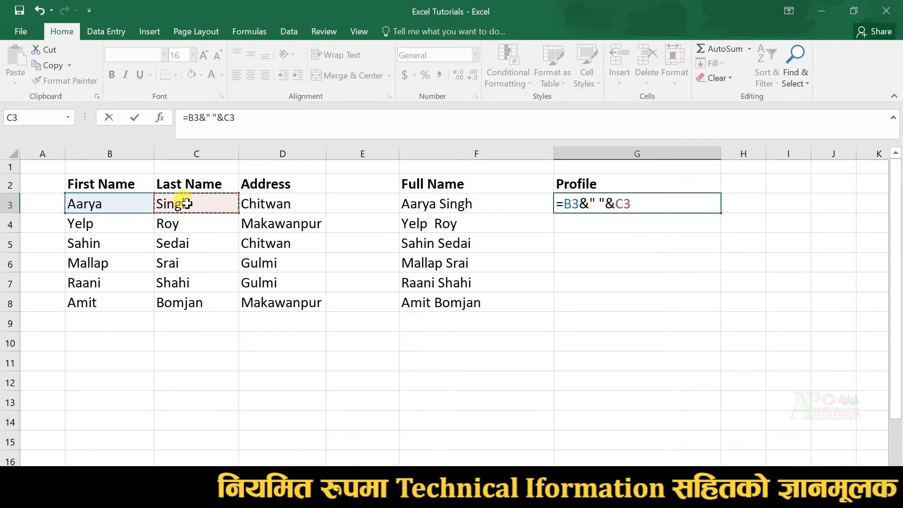
type("&")
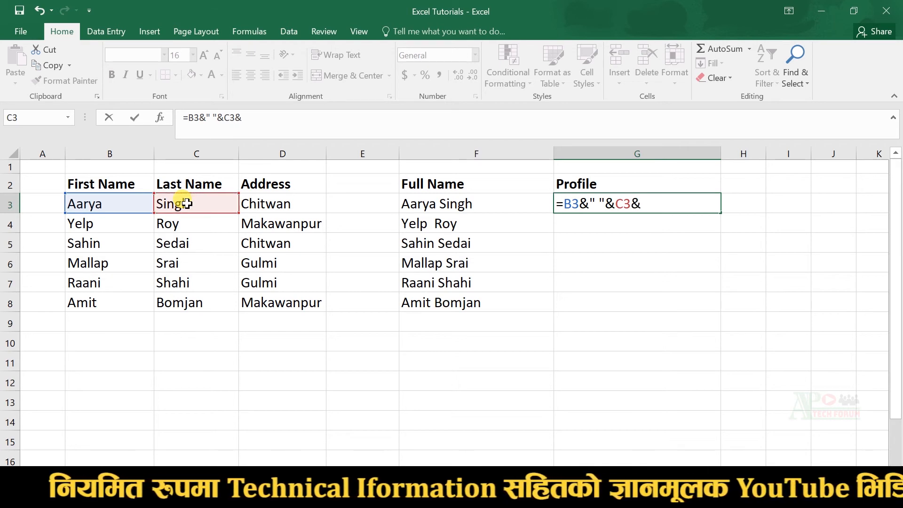
type("\"")
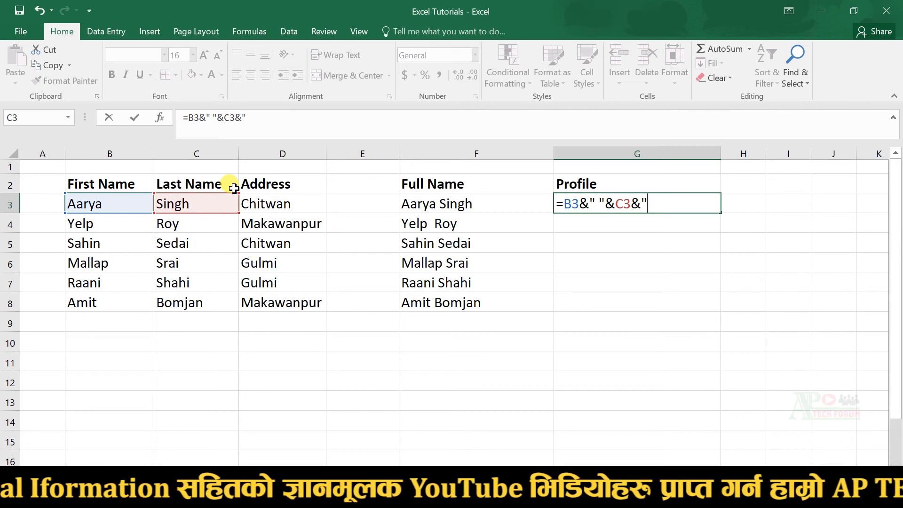
type(",")
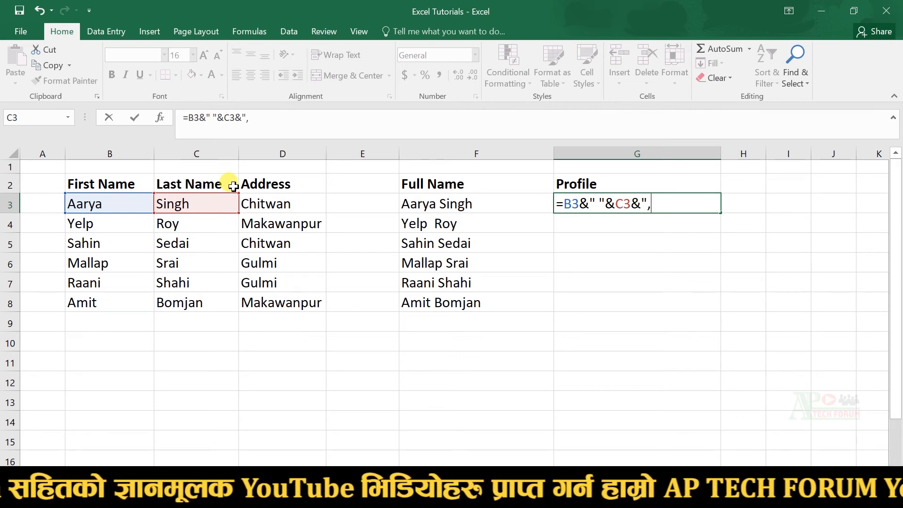
type("\"&")
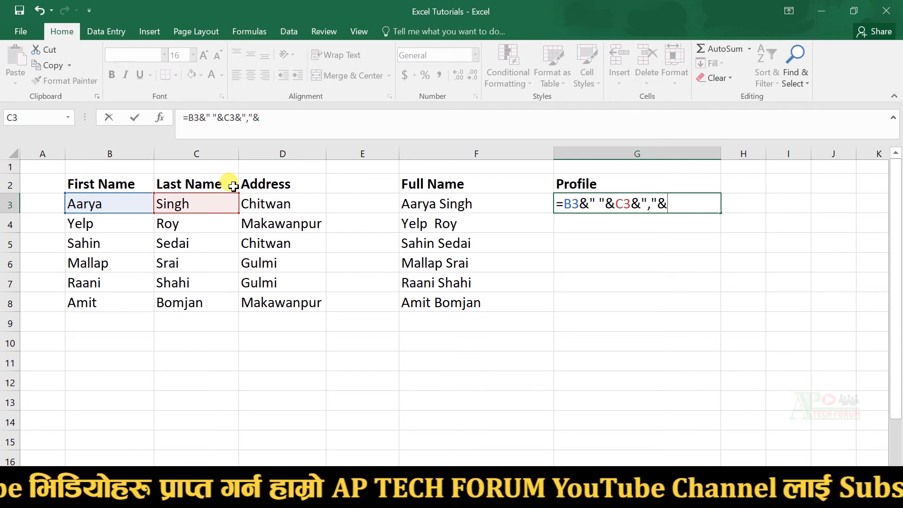
type("\" \"&")
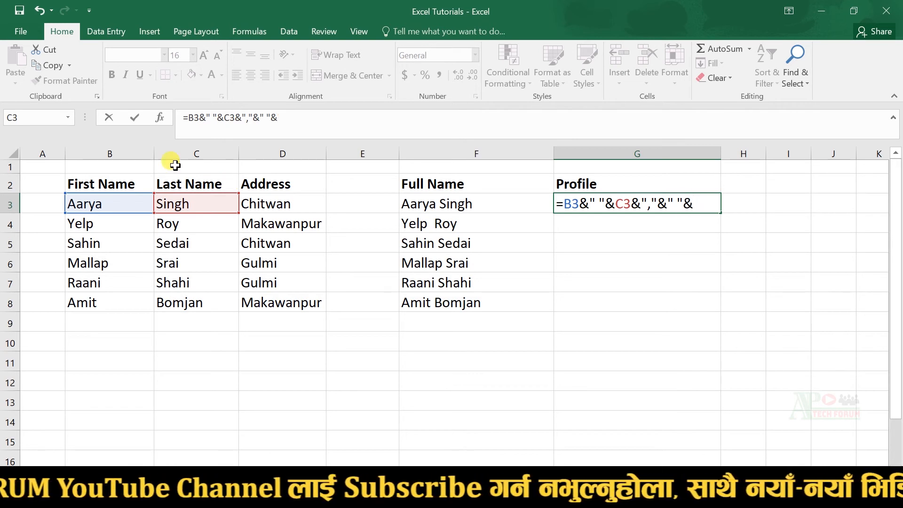
left_click(255, 202)
key("Return")
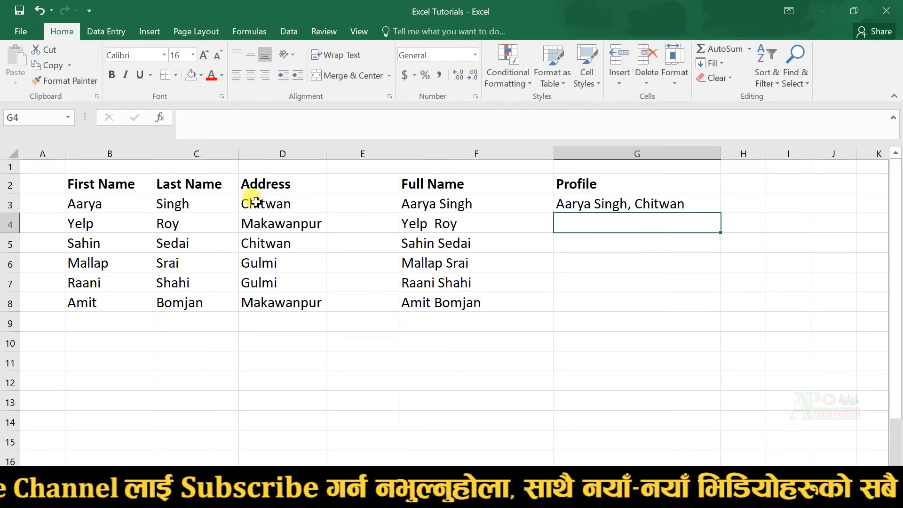
key("Up")
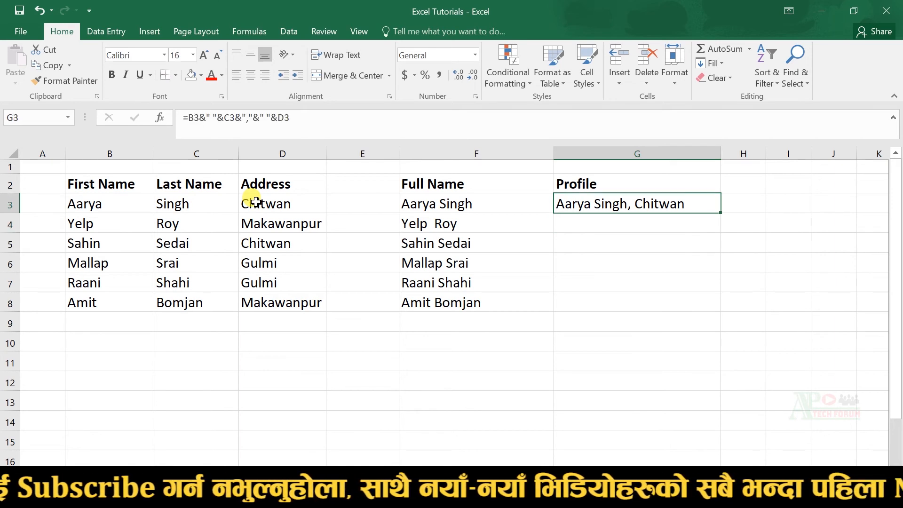
key("Right")
key("Right")
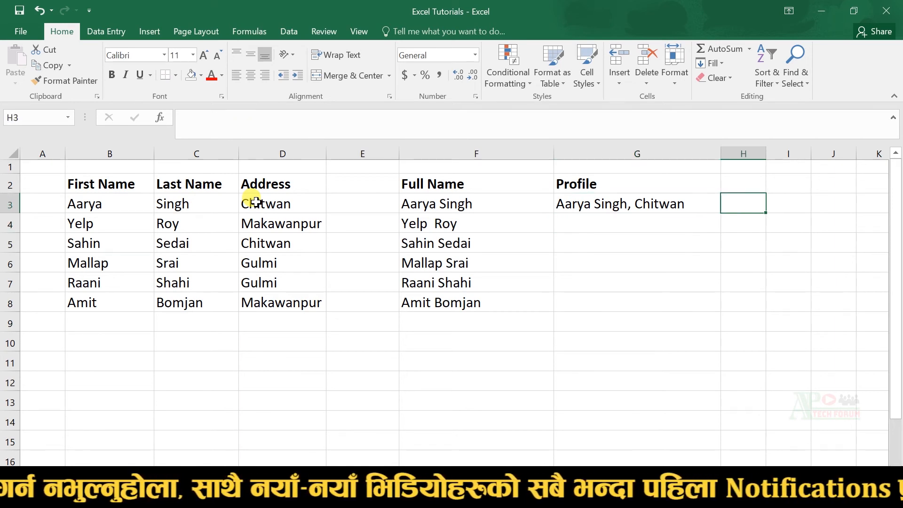
key("Left")
key("Left")
key("Right")
Step: Enter the formula =B8&" "&C8&","&" "&D8 in G8 to build the last row's profile
key("Down")
key("Down")
key("Down")
key("Down")
key("Down")
key("Down")
key("Up")
type("=")
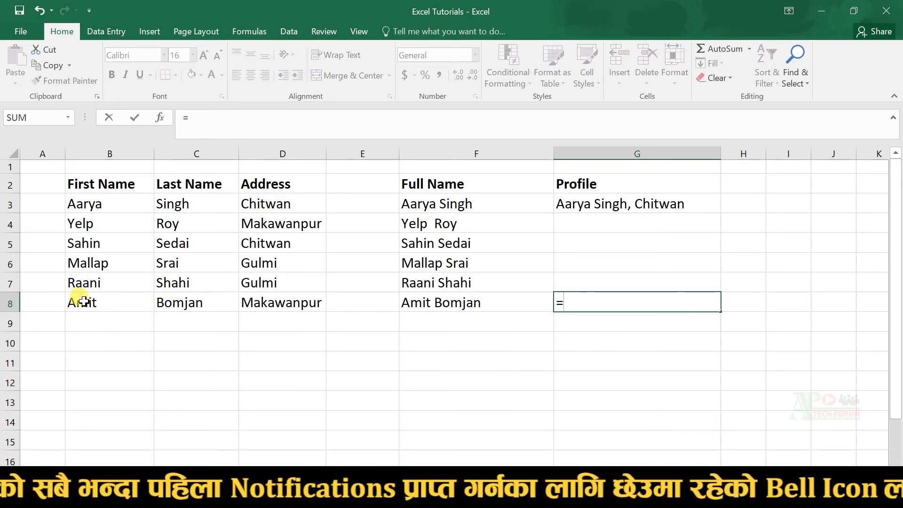
left_click(83, 302)
type("&")
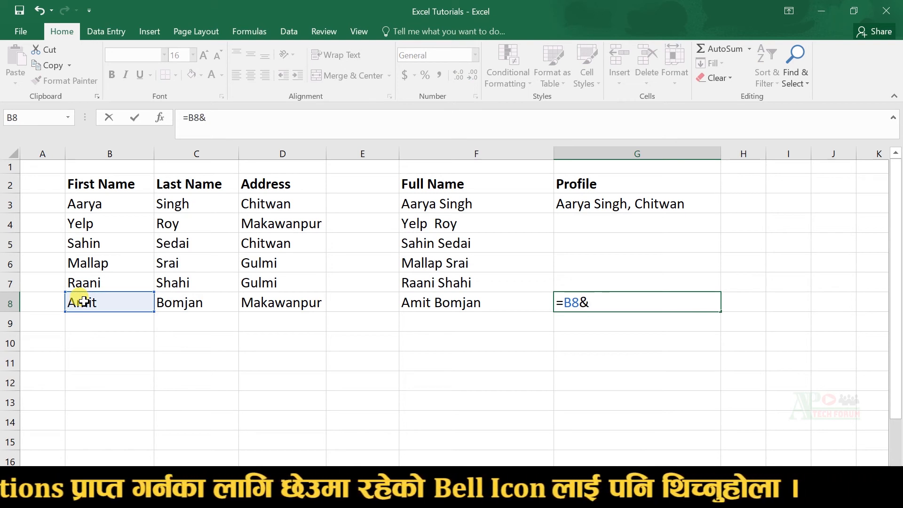
type("\"")
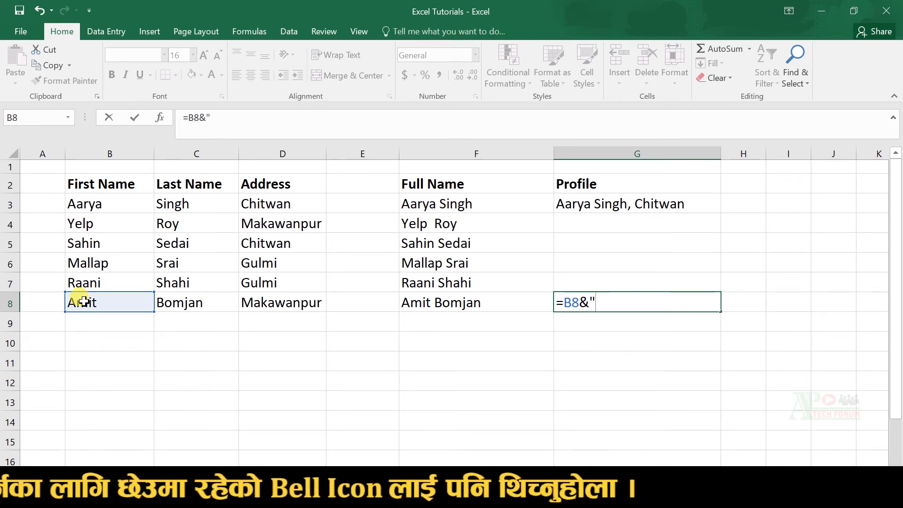
type(" \"")
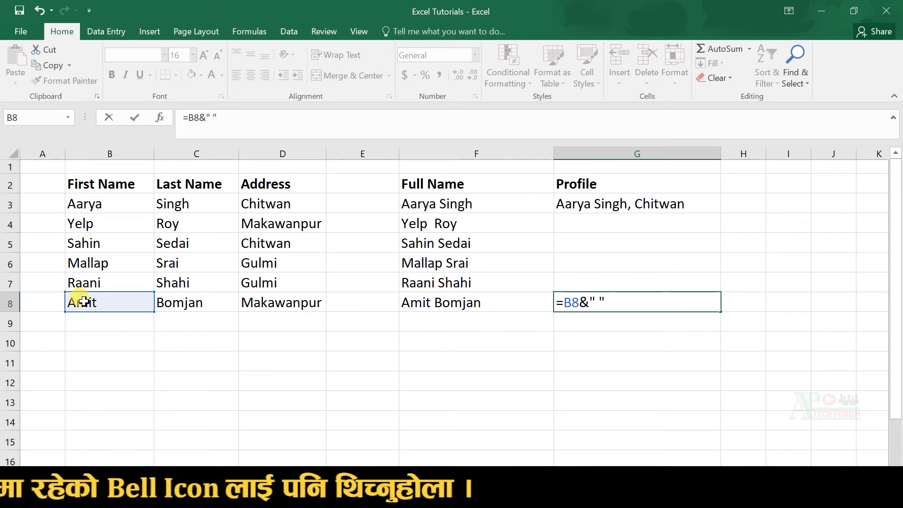
type("&")
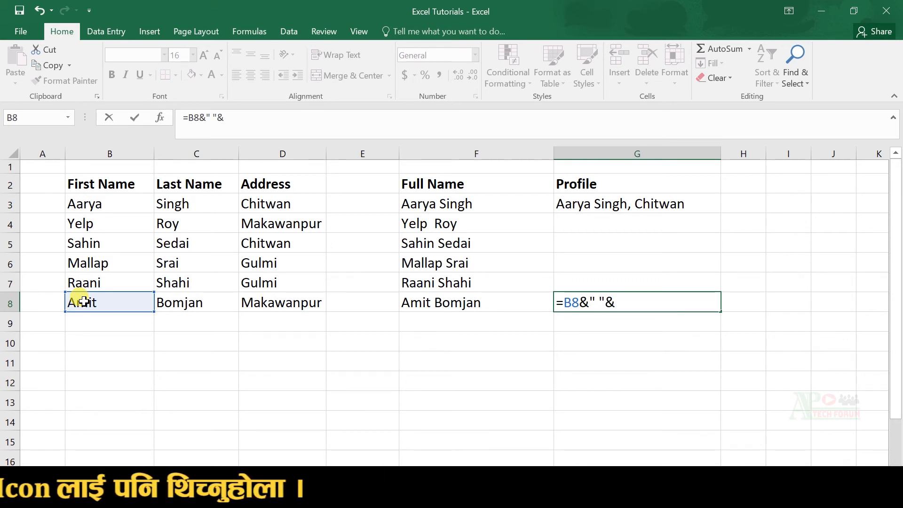
left_click(178, 298)
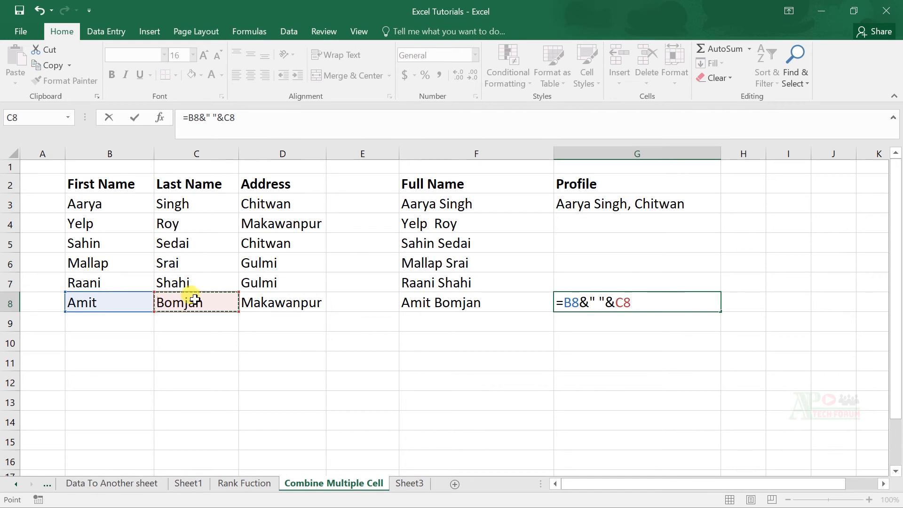
type("&")
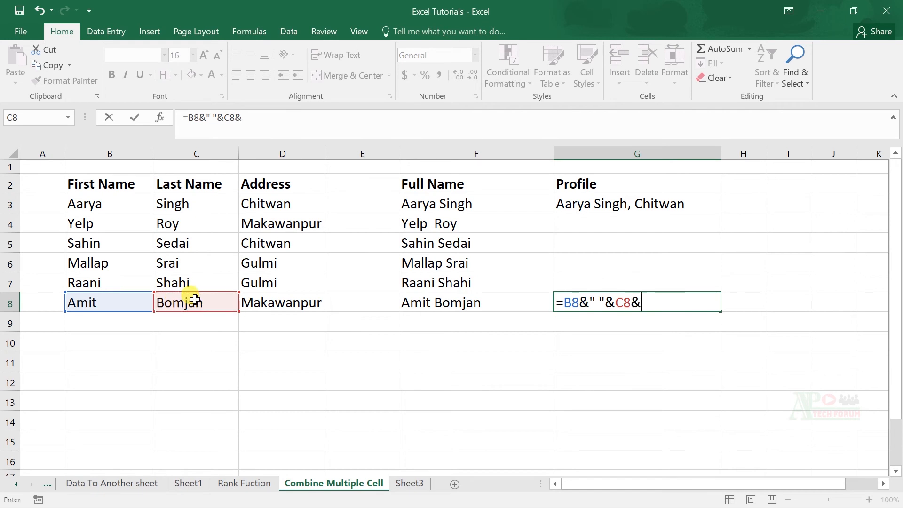
type("\",\"&")
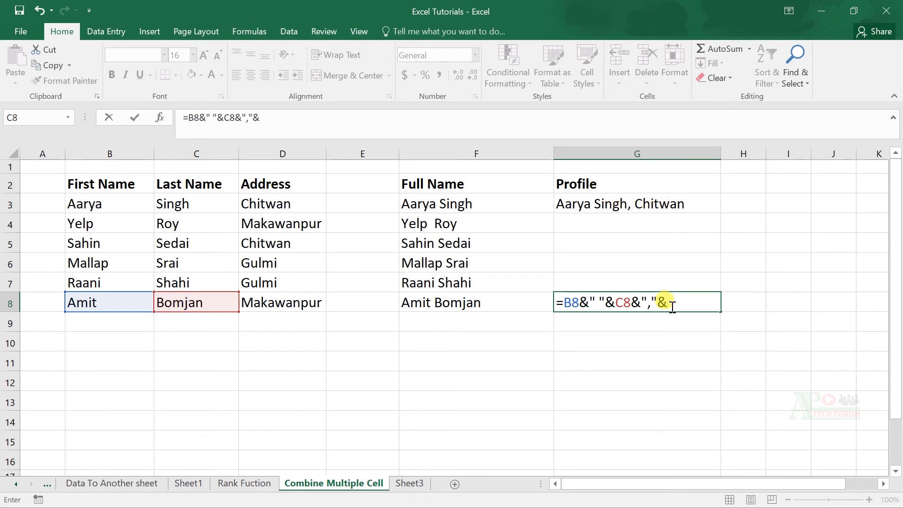
type("\" \"&")
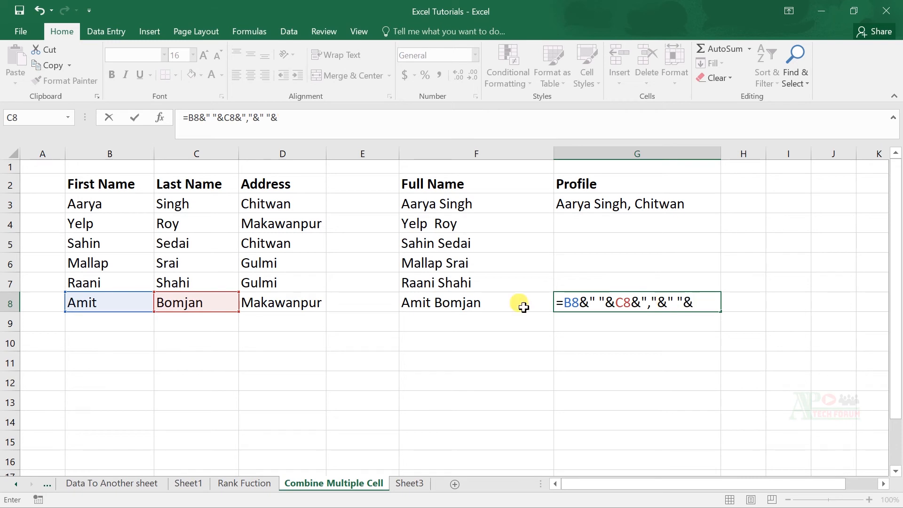
left_click(286, 304)
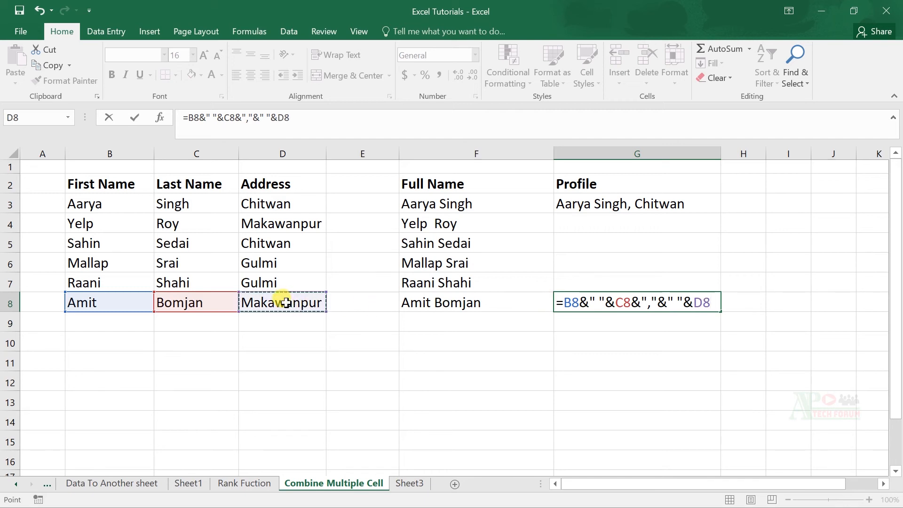
key("Return")
key("Up")
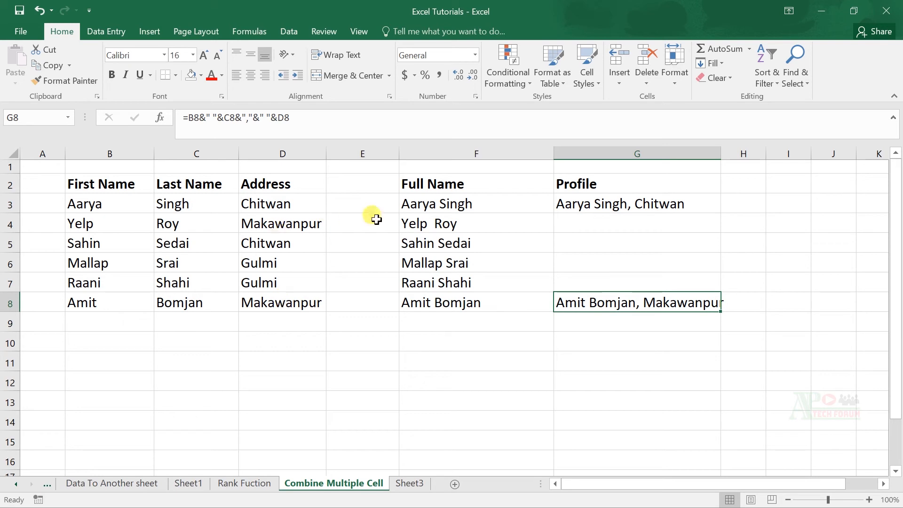
Step: Fill the Profile formula in G3 down through G8
key("Up")
key("Up")
key("Up")
key("Up")
key("Up")
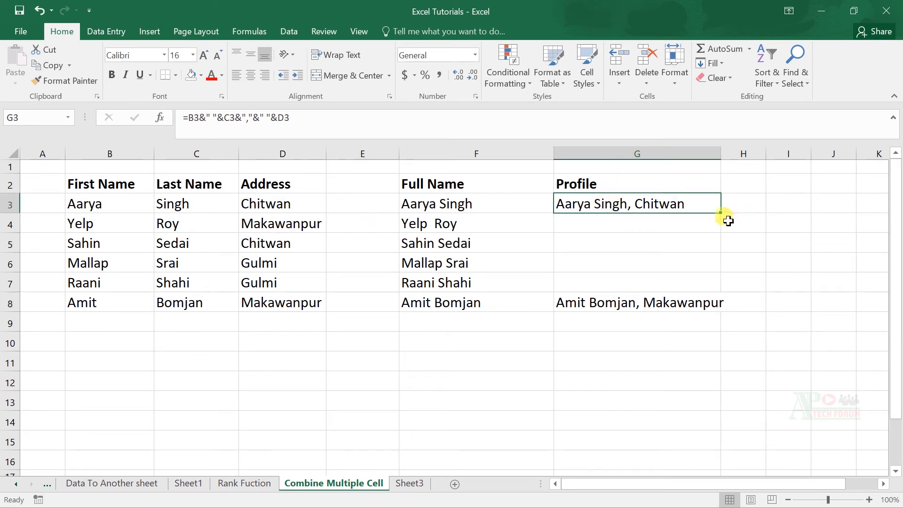
left_click_drag(722, 212, 719, 308)
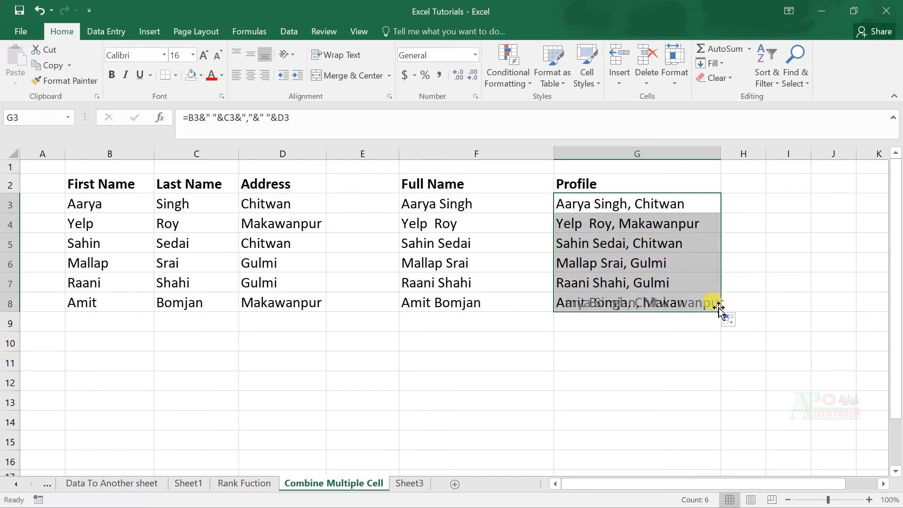
left_click(649, 358)
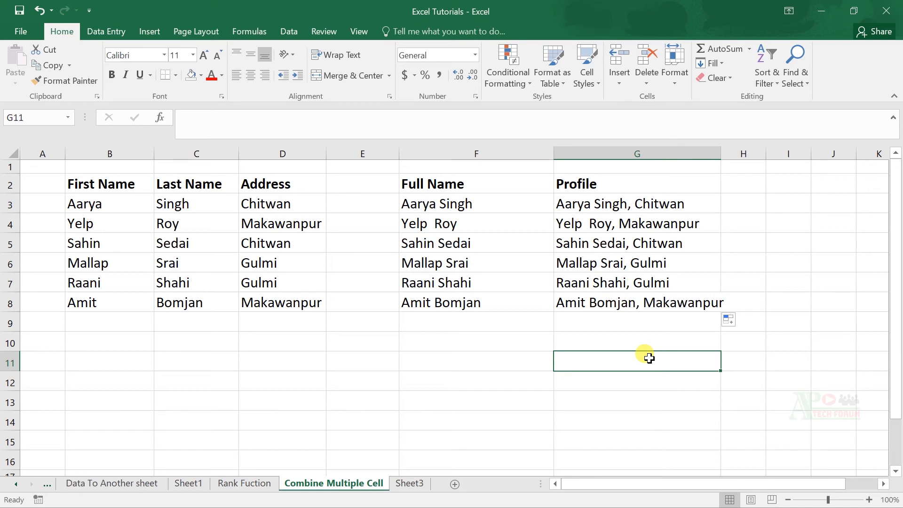
Step: Try an ordinary paste of Profile cells G3:G8 into a new workbook, and close that workbook without saving
left_click_drag(598, 205, 598, 302)
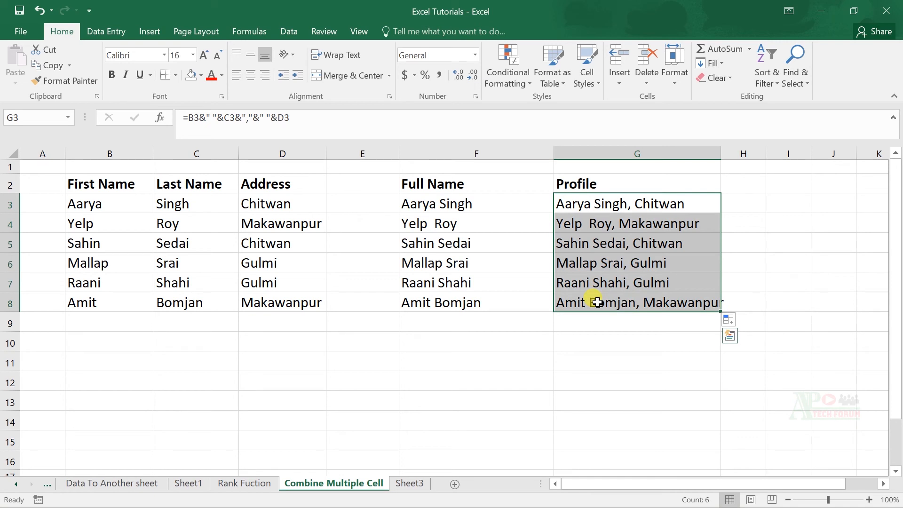
key("ctrl+c")
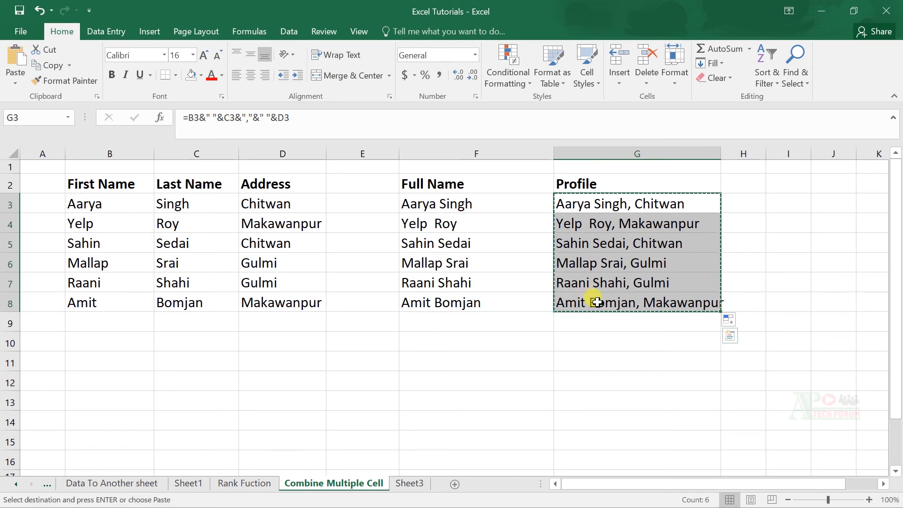
key("ctrl+n")
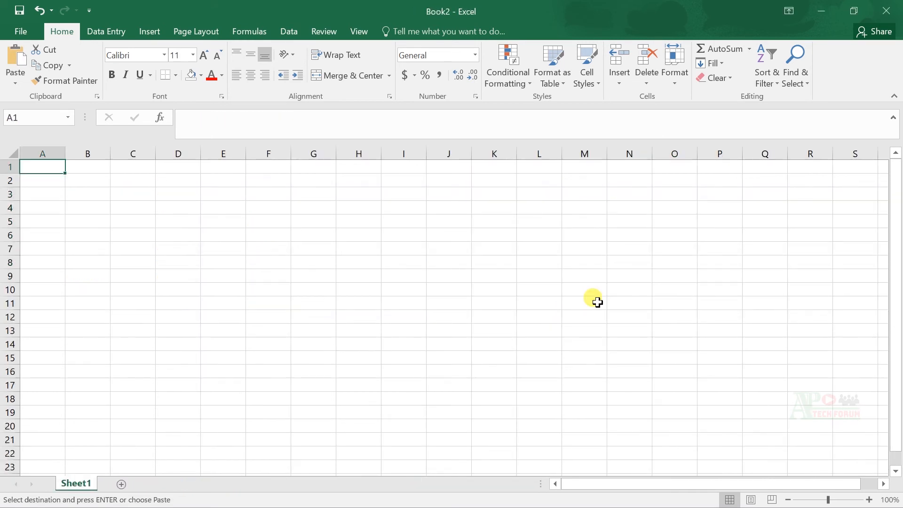
key("ctrl+v")
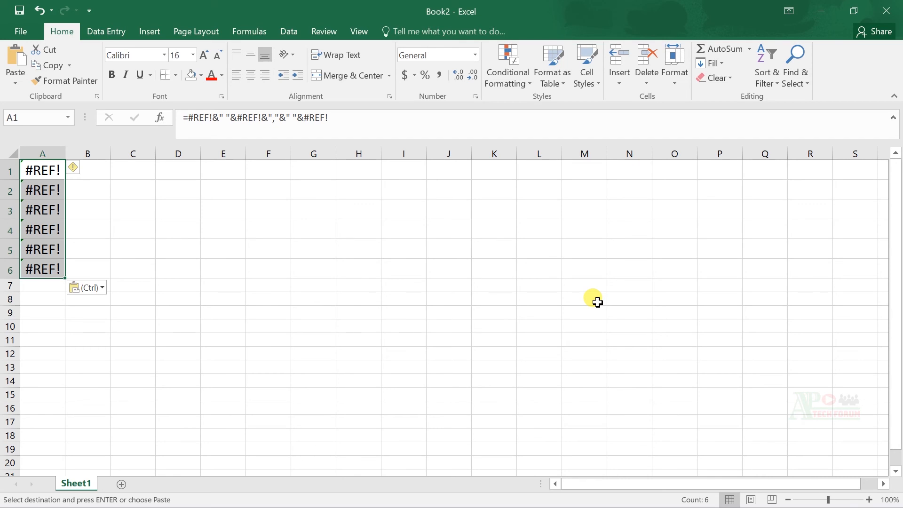
left_click(886, 10)
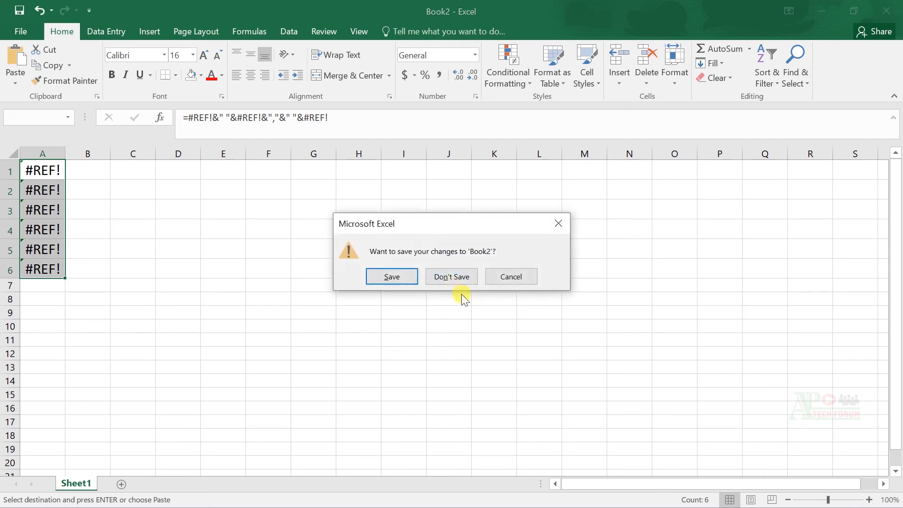
left_click(451, 276)
Step: Paste Profile cells G3:G8 as values only at B3 of a new workbook, and widen column B to fit the text
left_click_drag(603, 200, 605, 296)
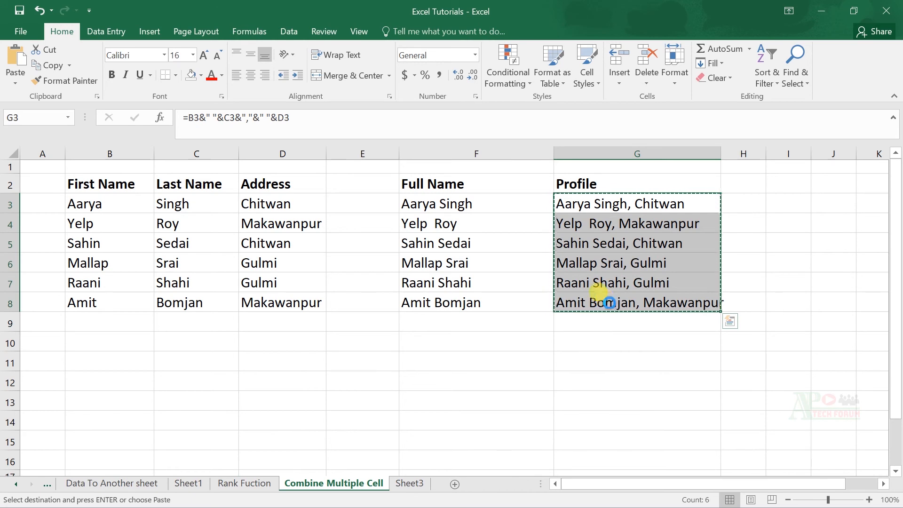
key("ctrl+n")
left_click(70, 190)
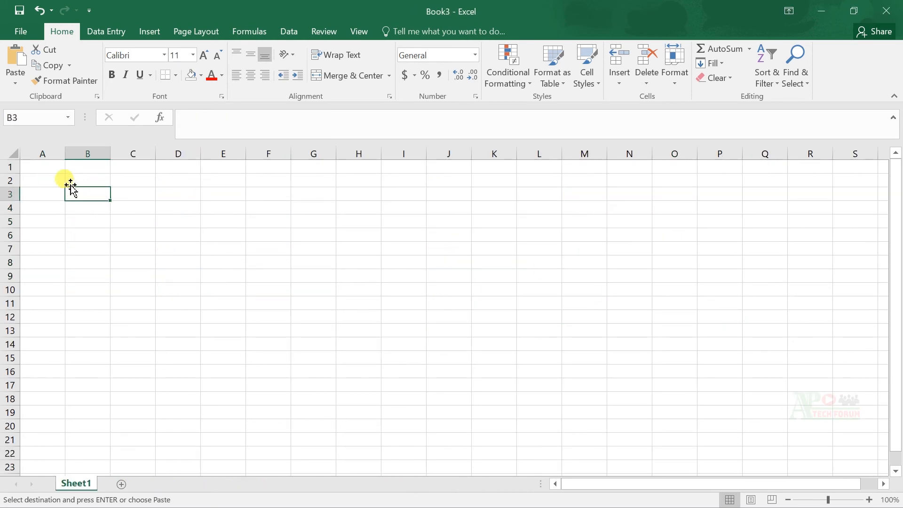
left_click(15, 85)
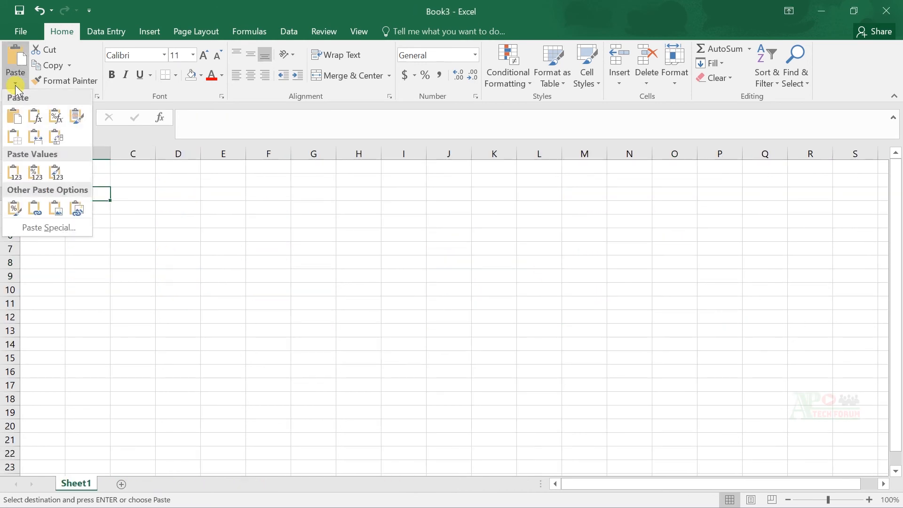
left_click(35, 227)
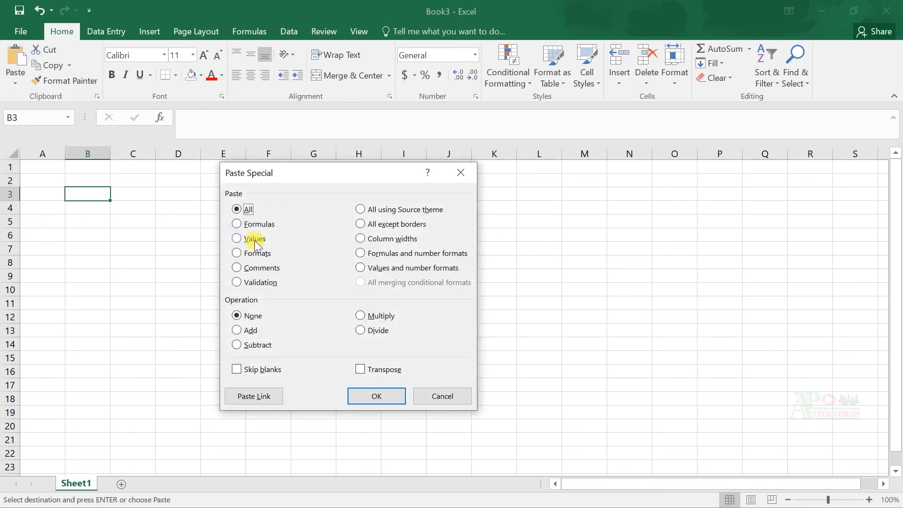
left_click(255, 239)
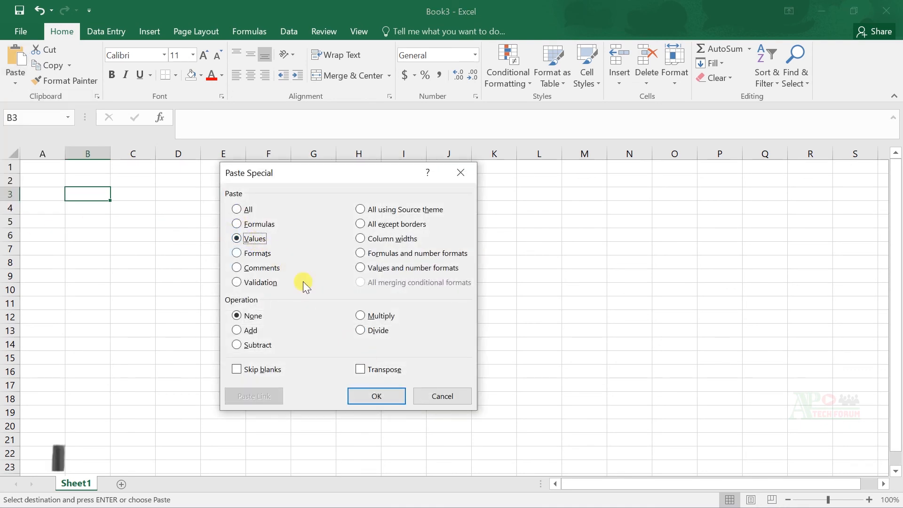
left_click(387, 397)
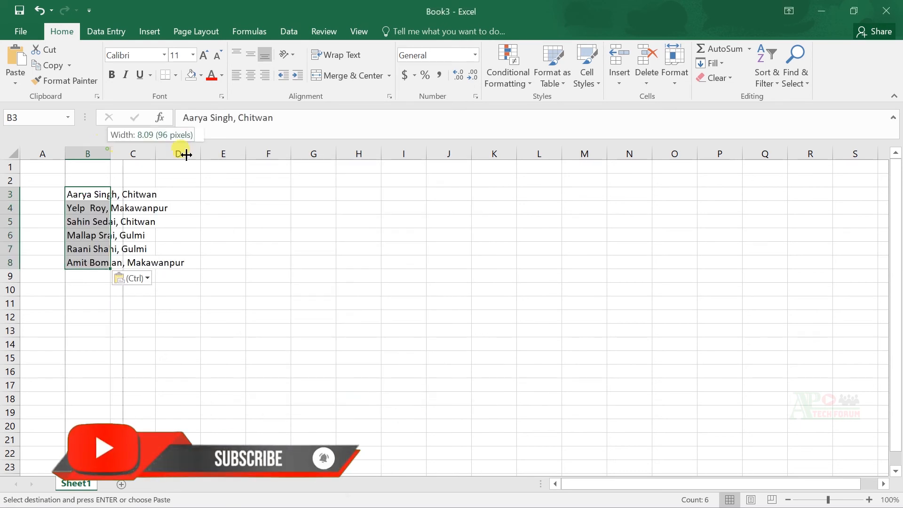
left_click_drag(120, 149, 219, 149)
Step: Examine the contents of the pasted cells in column B to check that they hold plain text instead of formulas
left_click(98, 193)
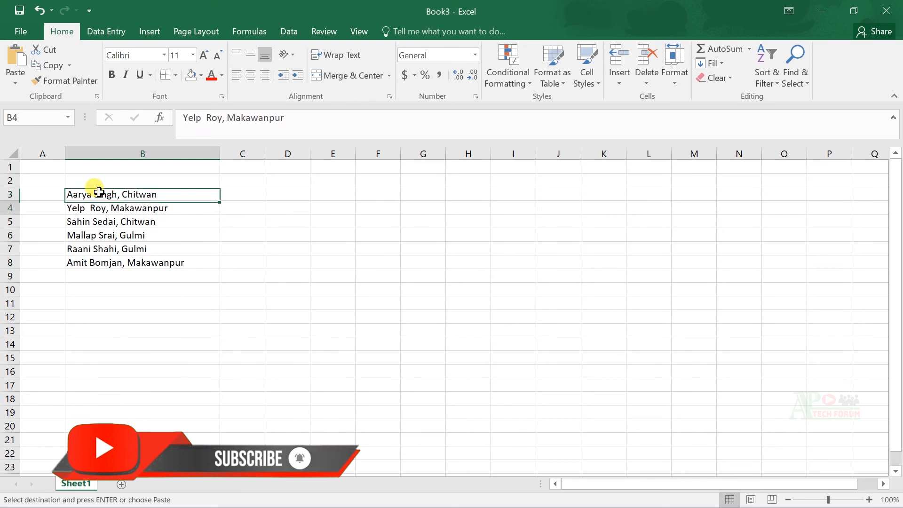
key("Down")
key("Down")
key("Up")
key("Up")
key("Up")
key("Down")
key("Down")
key("Down")
key("Up")
key("Up")
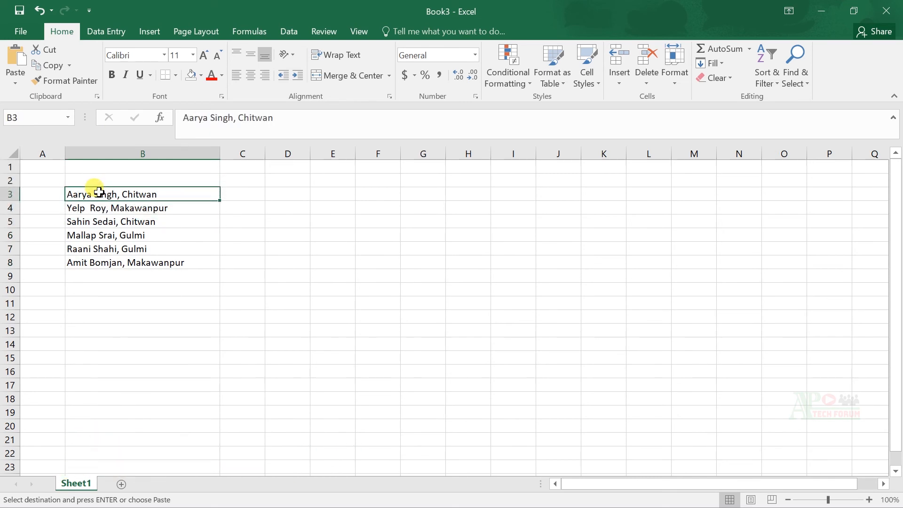
Step: Copy the pasted values B3:B8 into another new workbook, close it without saving, and close the values workbook too
key("ctrl+shift+Down")
key("ctrl+c")
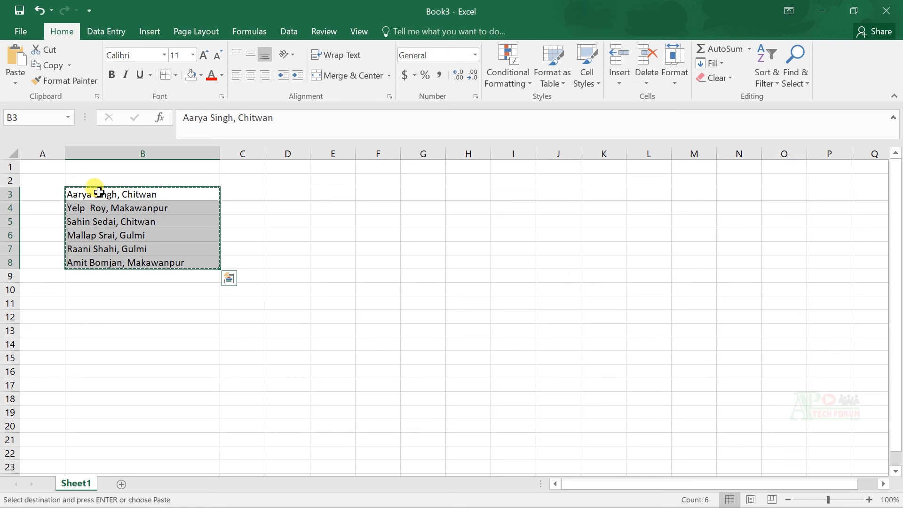
key("ctrl+n")
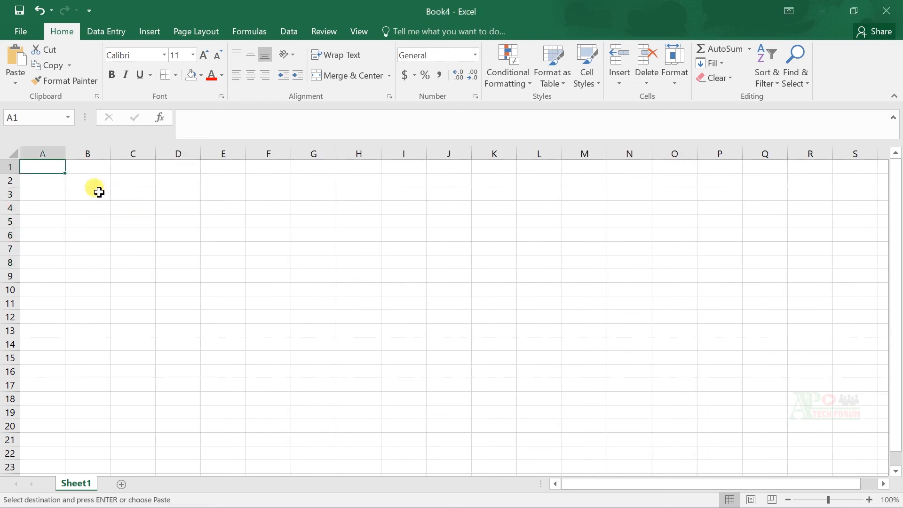
key("ctrl+v")
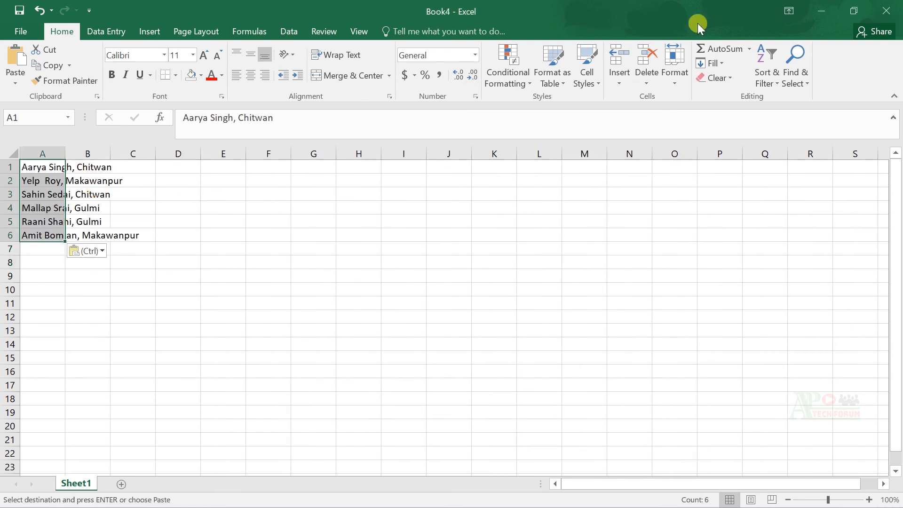
left_click(894, 11)
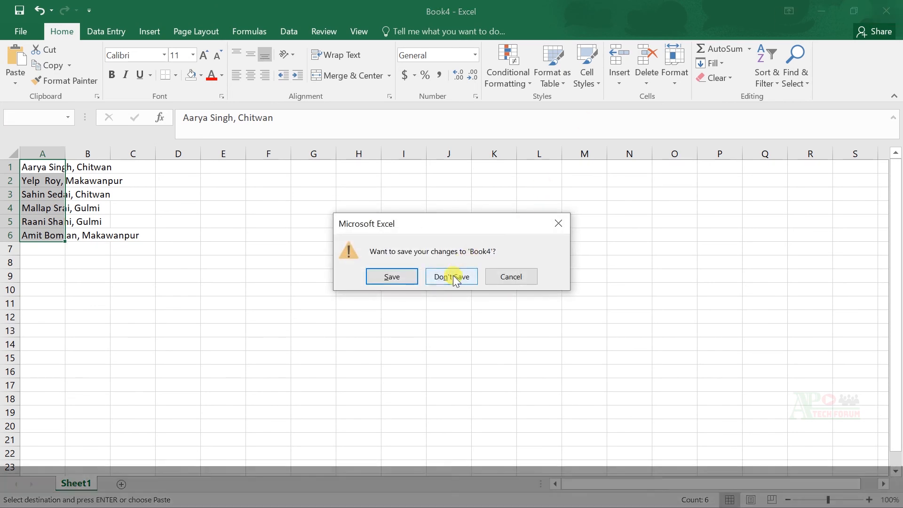
left_click(452, 276)
left_click(886, 10)
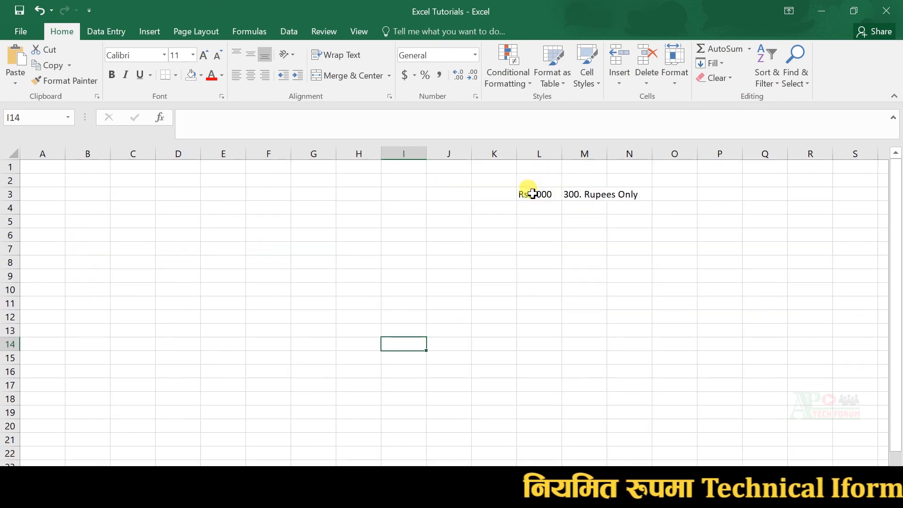
Step: Check the sample amount in L3 and correct the text in M3 to "3000. Rupees Only"
left_click(530, 195)
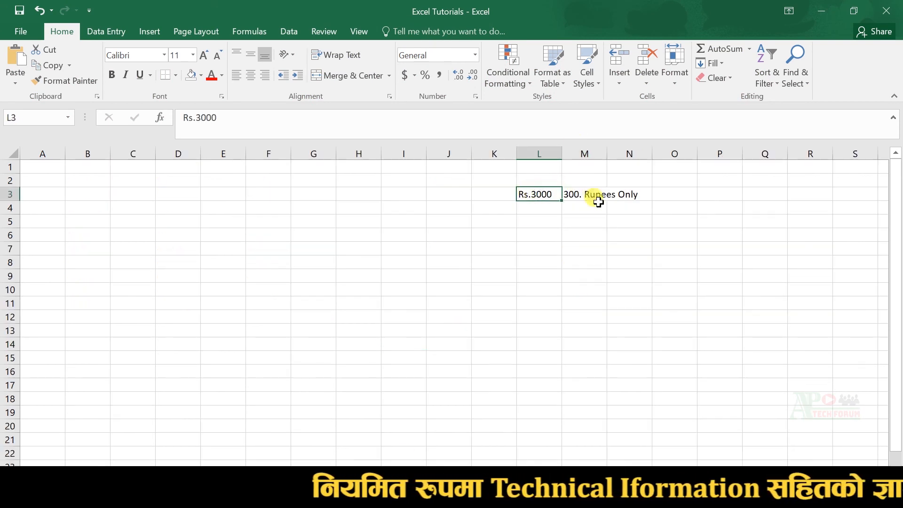
key("Left")
key("Right")
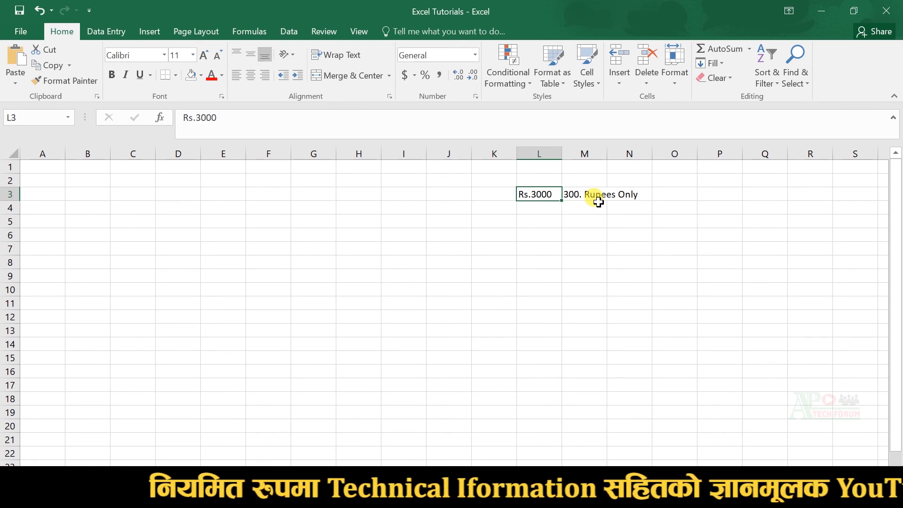
left_click(598, 202)
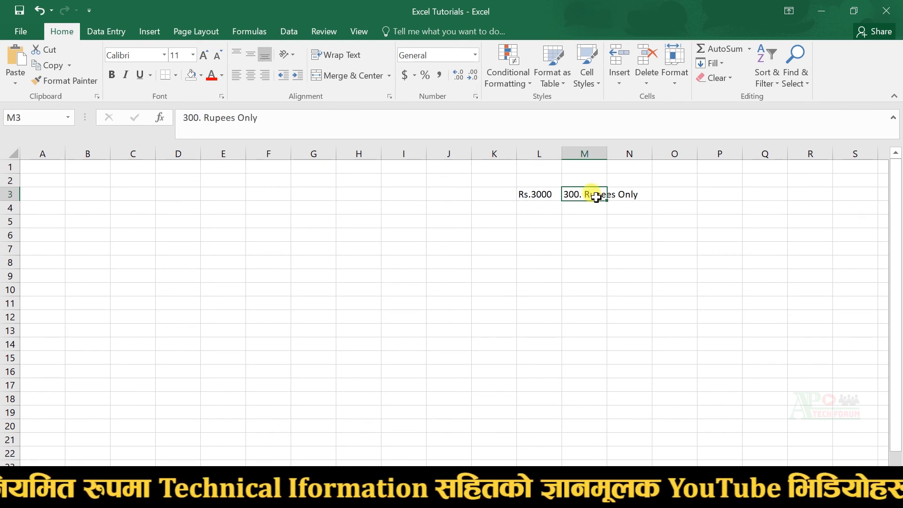
double_click(578, 196)
type("0")
key("Return")
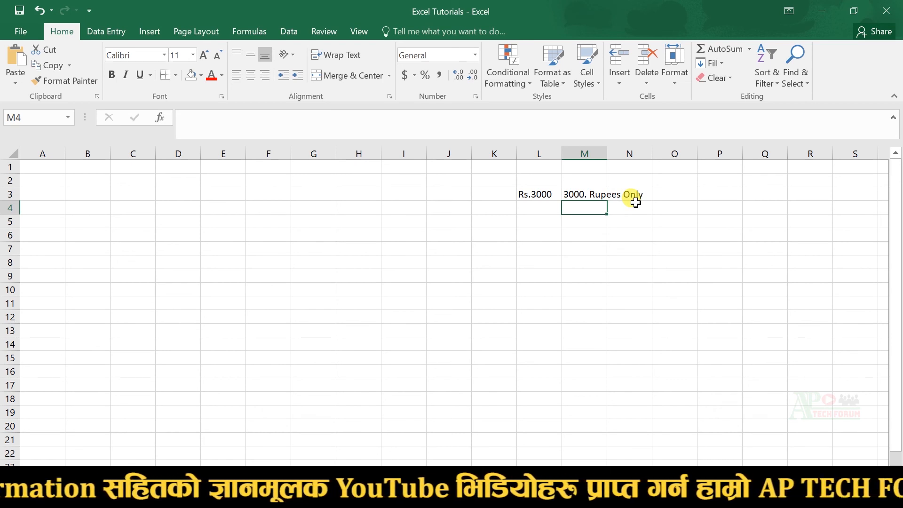
Step: Enter the numbers 234, 234, 5, 667, 78, 89 and 5 in cells G4 through G10
left_click(318, 207)
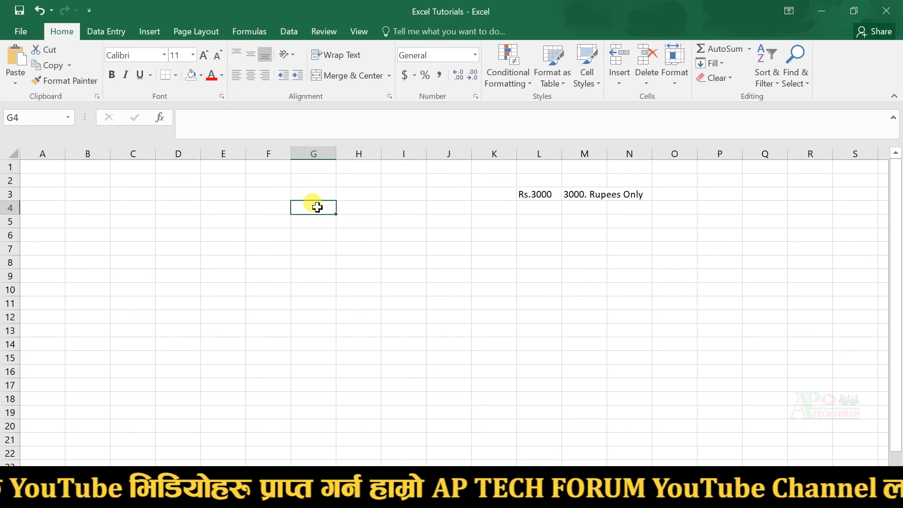
type("234")
key("Return")
type("234")
key("Return")
type("5")
key("Return")
type("667")
key("Return")
type("78")
key("Return")
type("89")
key("Return")
type("5")
key("Return")
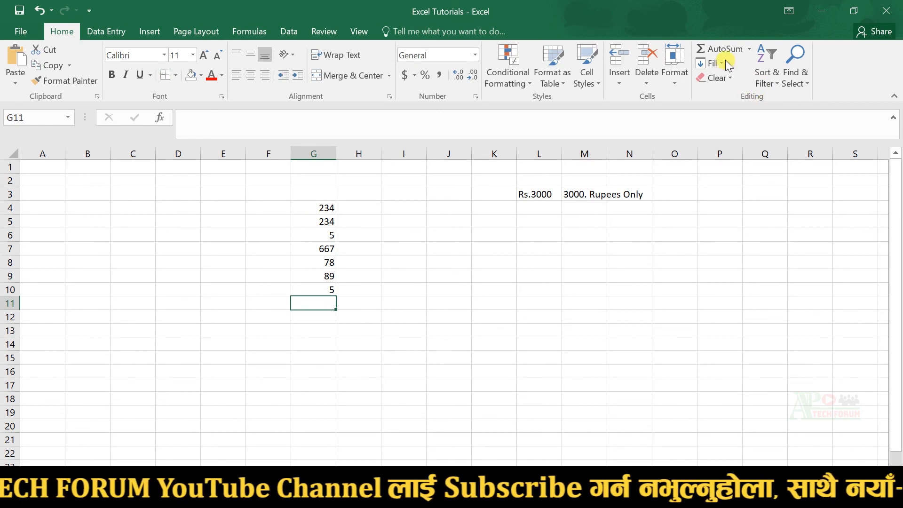
Step: Total G4:G10 in cell G11 with AutoSum
left_click(713, 50)
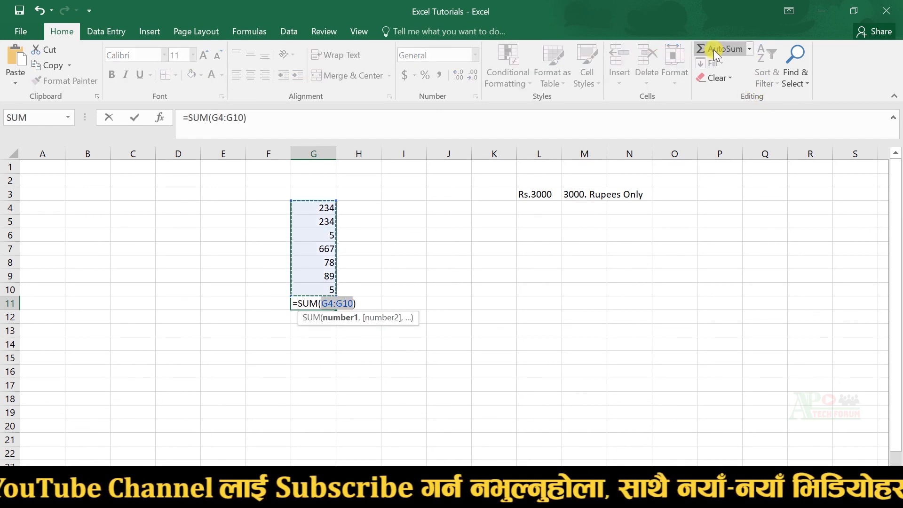
key("Return")
left_click(312, 302)
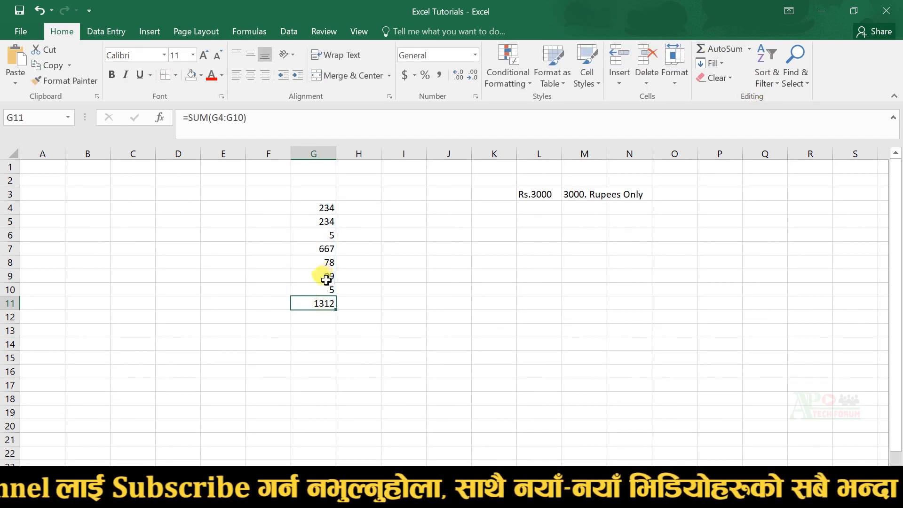
Step: Change the value in G9 to 60 and the value in G10 to 45
left_click(326, 286)
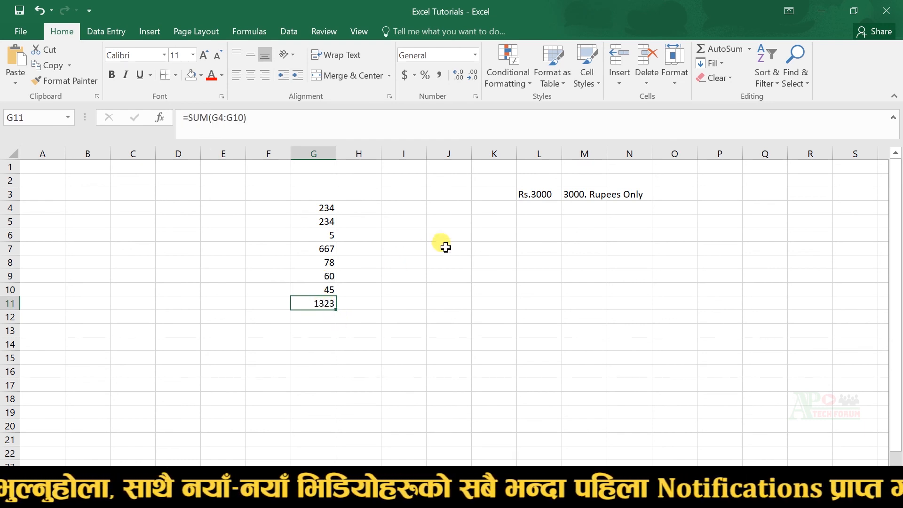
left_click(520, 195)
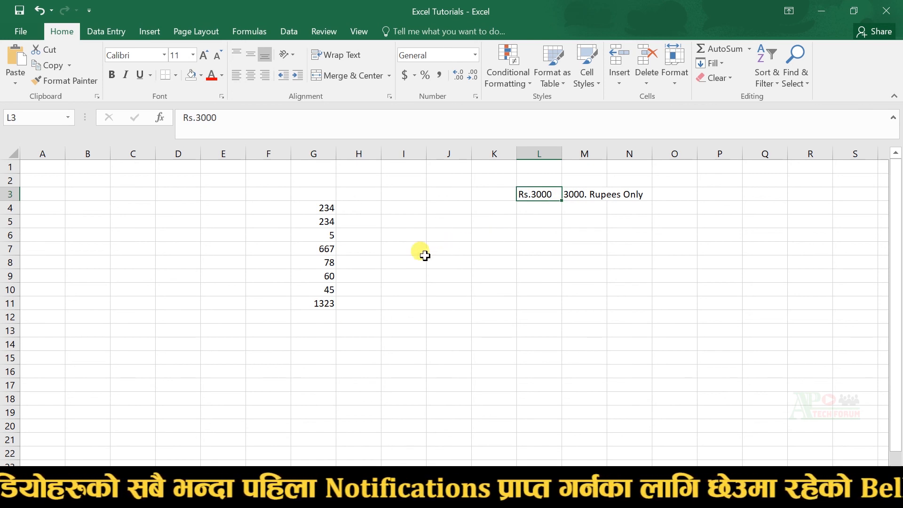
Step: Clear the SUM formula from cell G11
left_click(318, 307)
key("Delete")
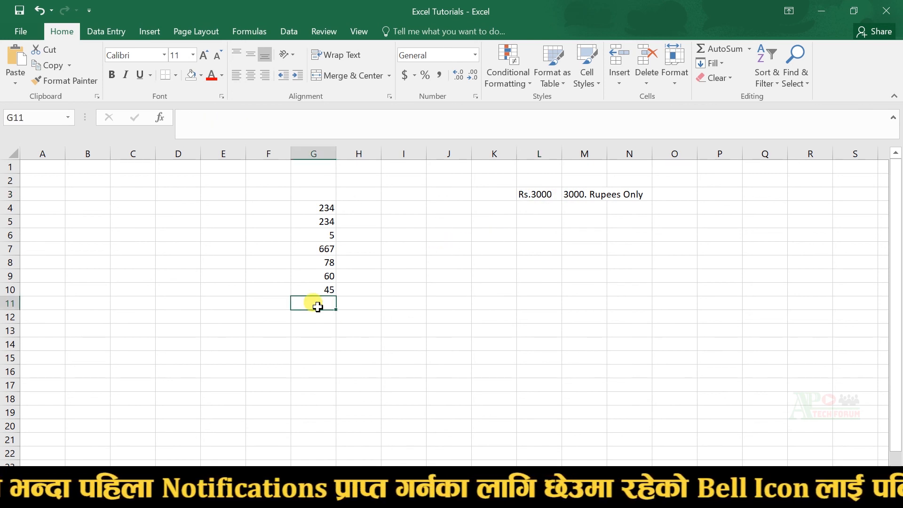
key("ctrl+z")
key("ctrl+z")
key("ctrl+y")
key("ctrl+y")
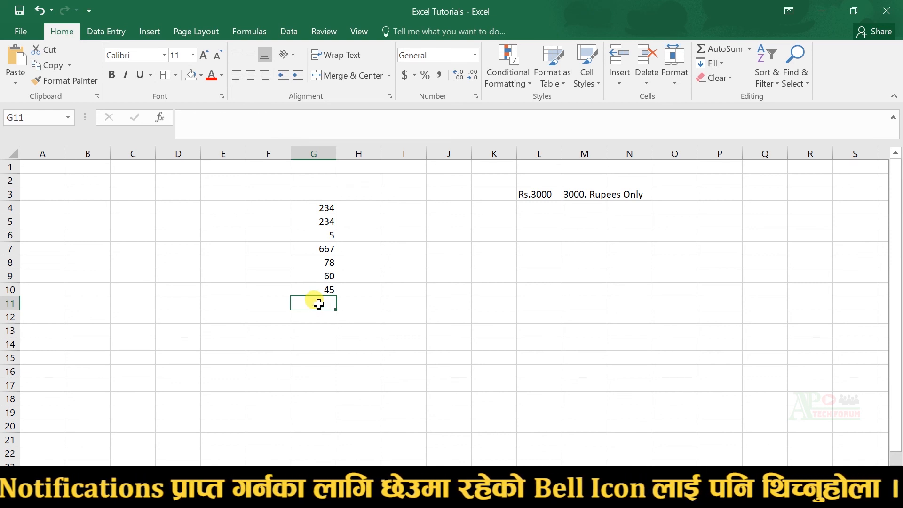
Step: Enter the formula ="Rs."&SUM(G4:G10) in cell G11 to prefix the column total with Rs
type("=")
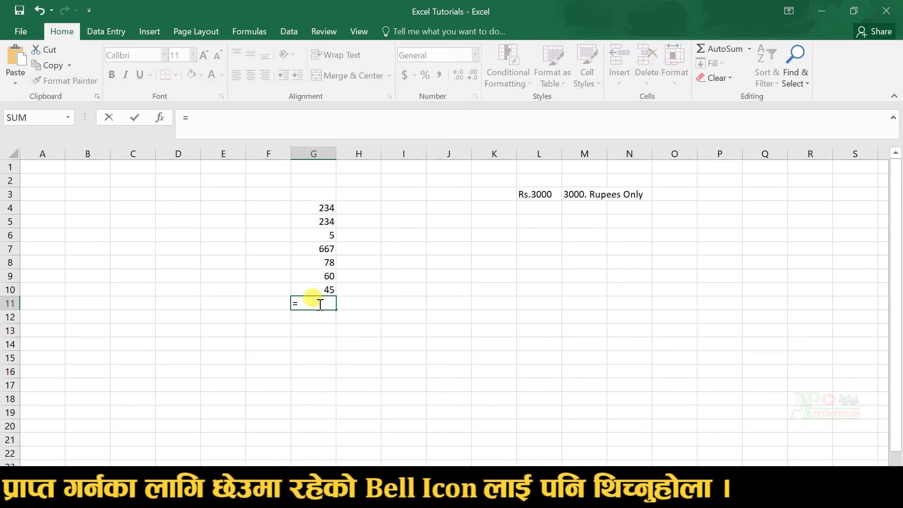
type("\"Rs.")
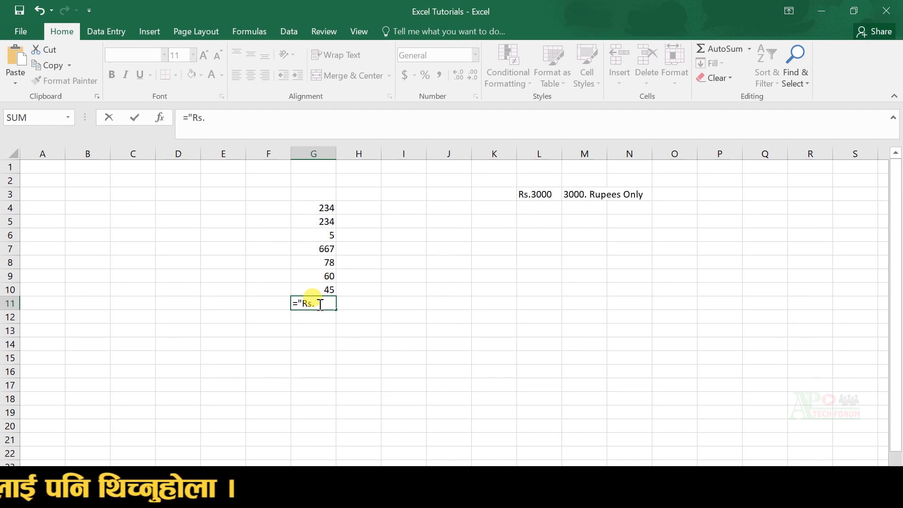
type("\"&sum(")
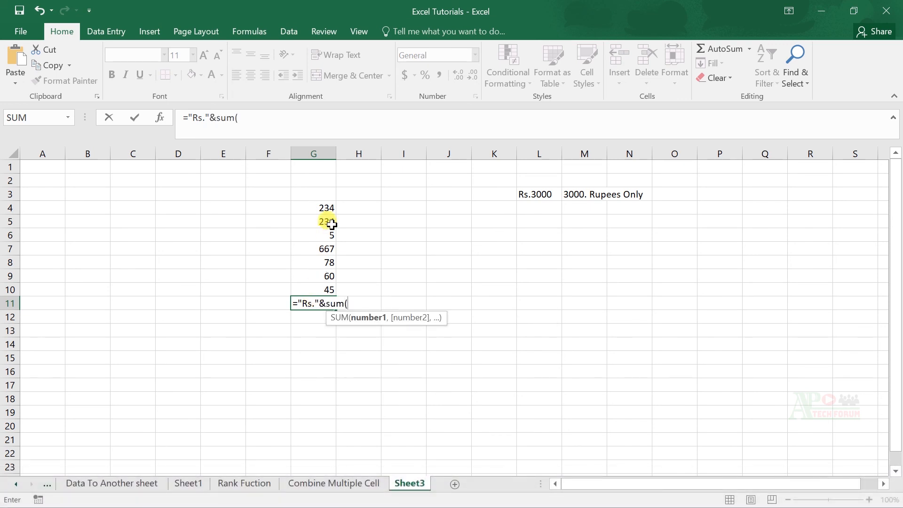
left_click_drag(323, 208, 315, 292)
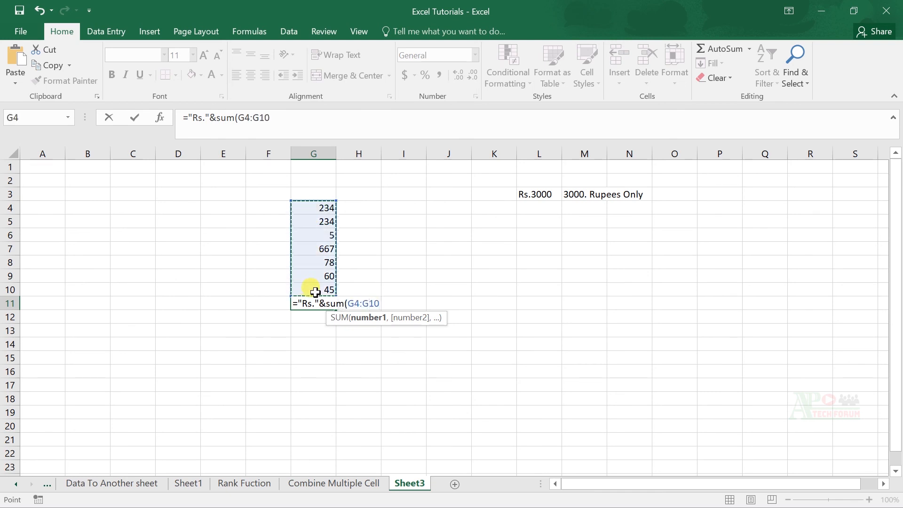
type(")")
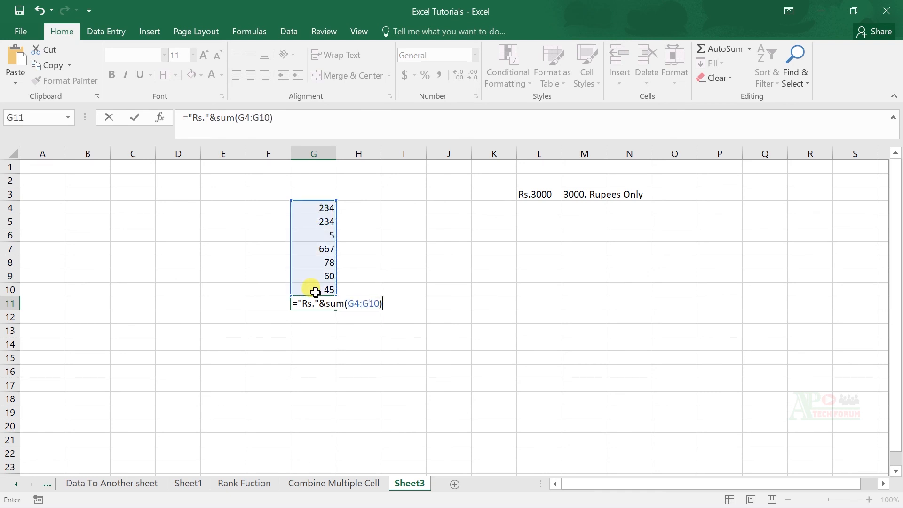
key("Return")
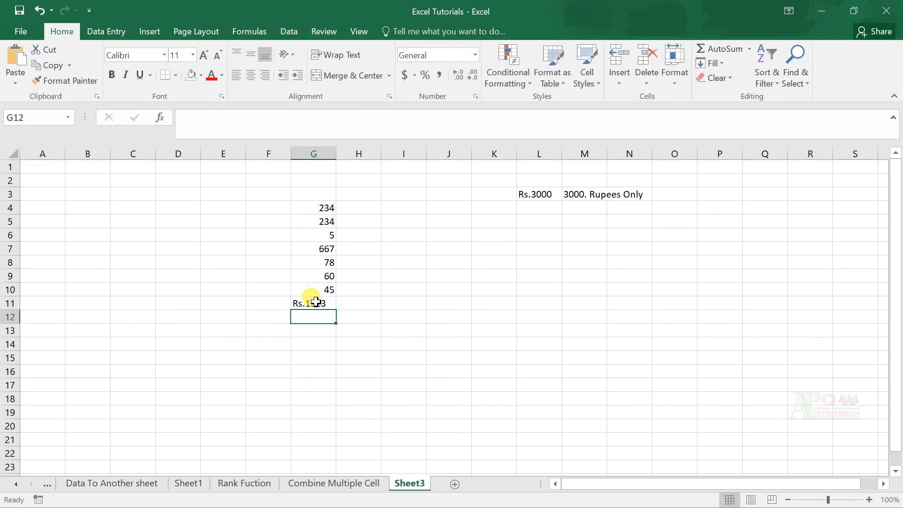
left_click(314, 302)
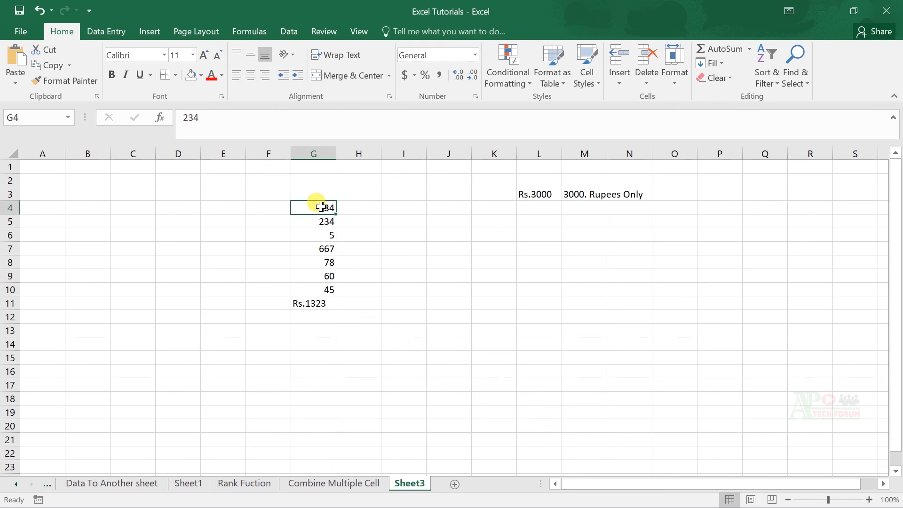
Step: Change the value in G4 to 2300 and check the total in G11
type("2300")
key("Return")
left_click(316, 305)
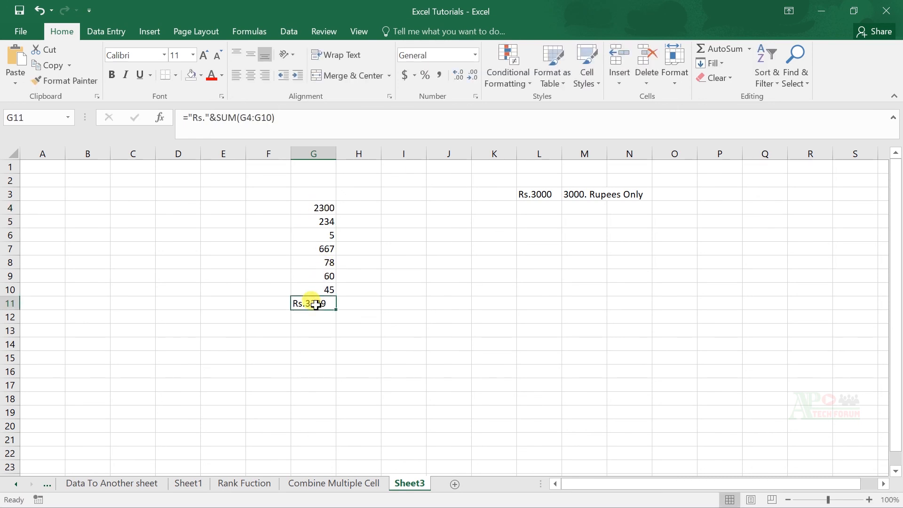
Step: Replace the formula in G11 with =SUM(G4:G10)&"."&"Rupees Only" so the text follows the total
left_click(586, 193)
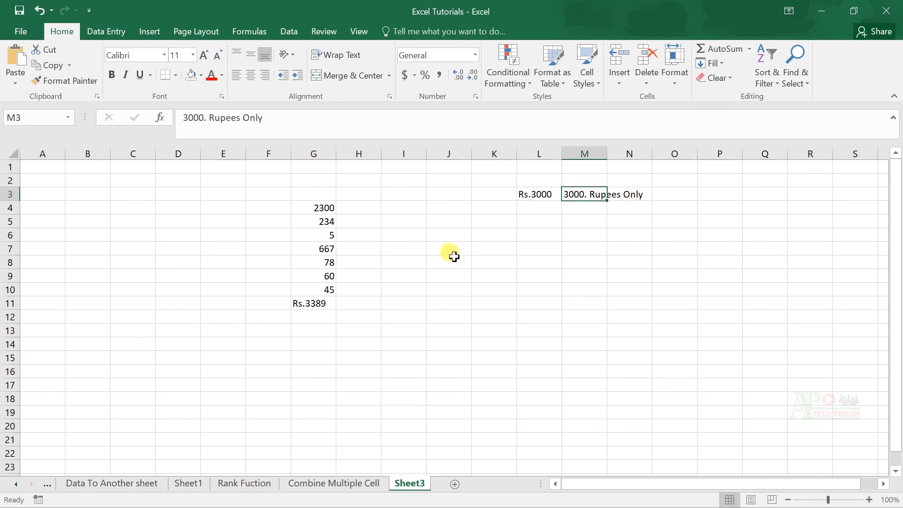
left_click(321, 302)
key("Delete")
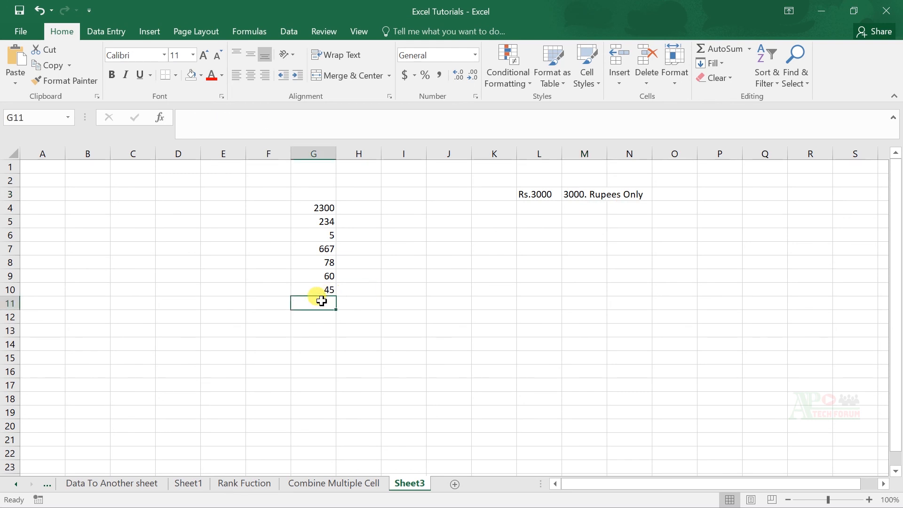
type("=sum(")
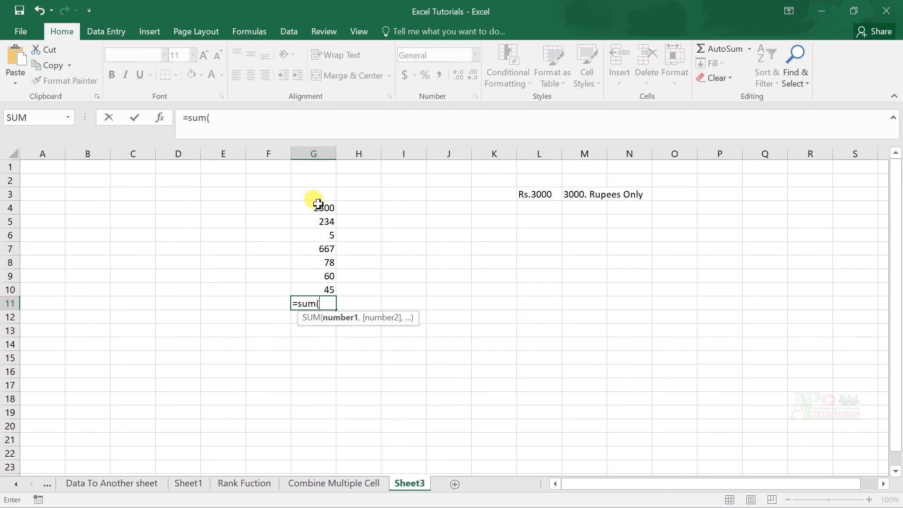
left_click_drag(319, 207, 321, 286)
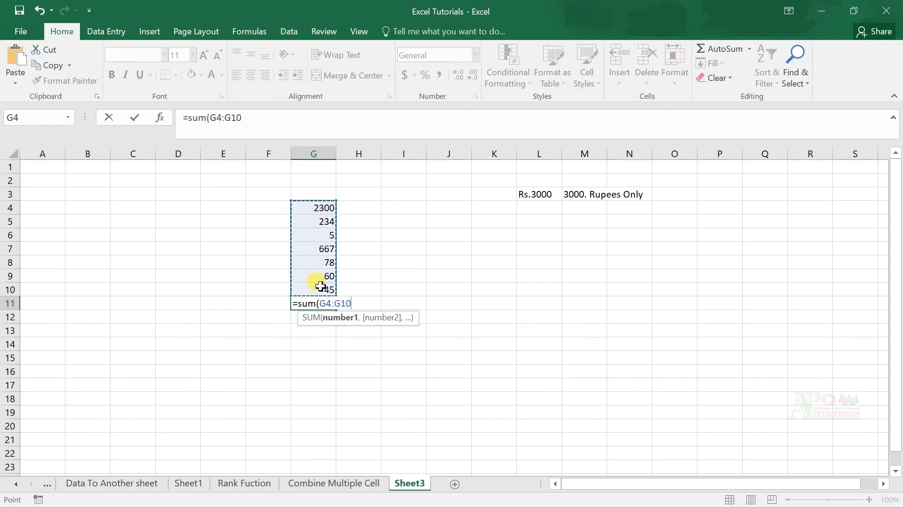
type(")&")
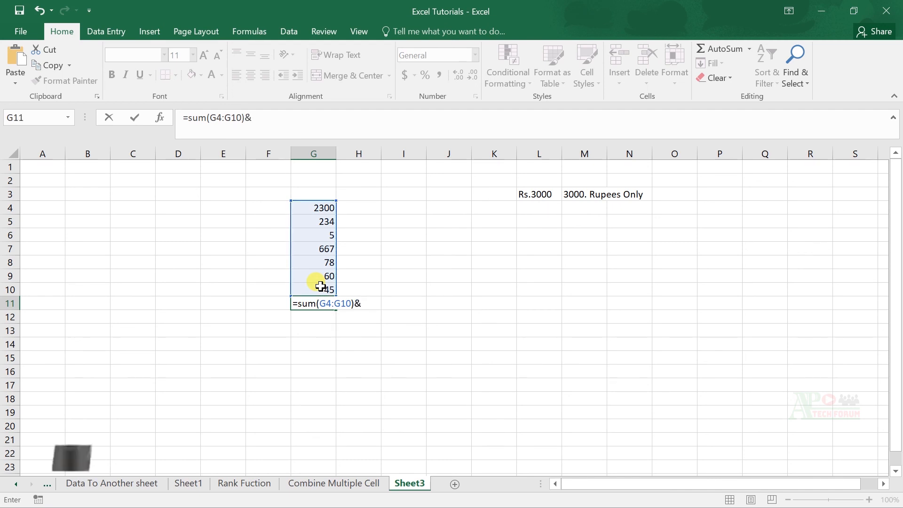
type("\"")
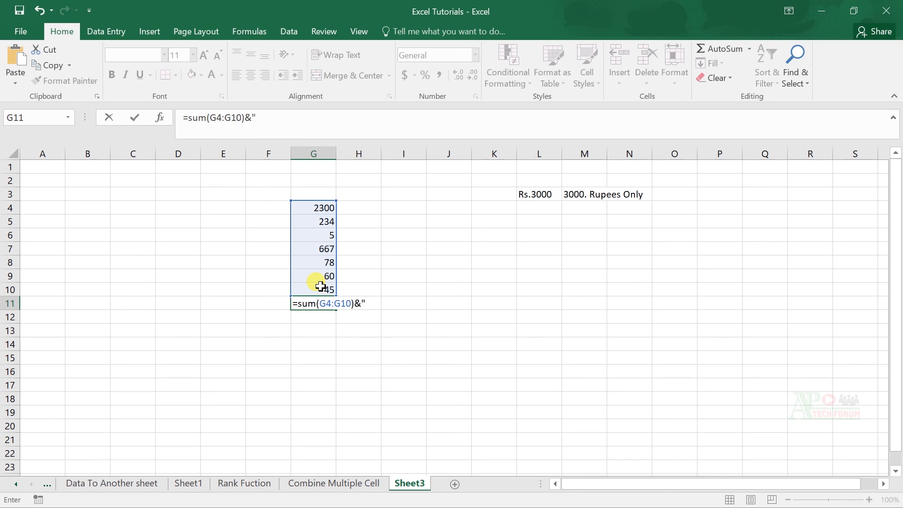
type(".\"&\"Rupees ")
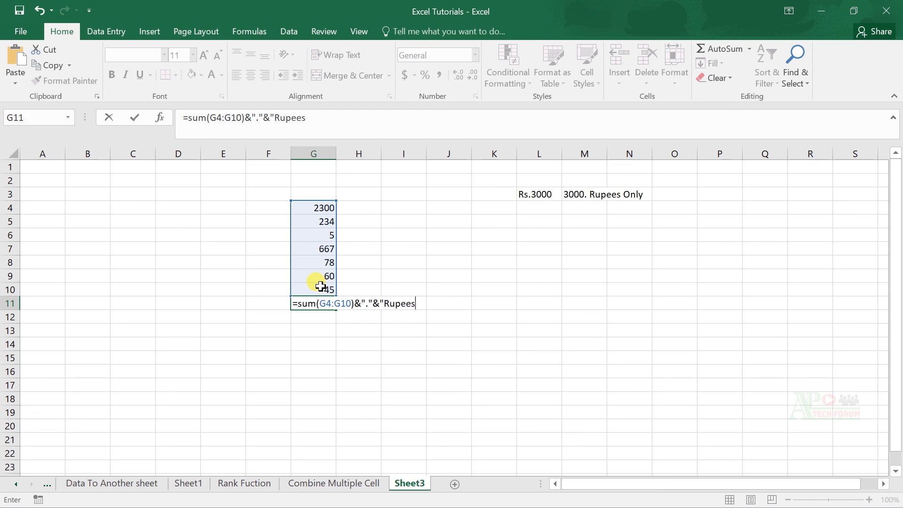
type("Only\"")
key("Return")
left_click(318, 301)
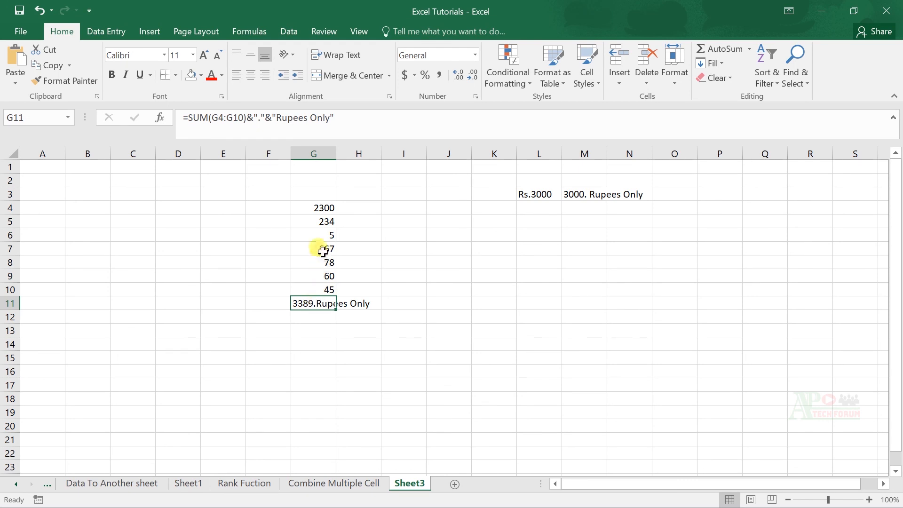
Step: Change the value in G5 to 2300 and check the total in G11
left_click(320, 220)
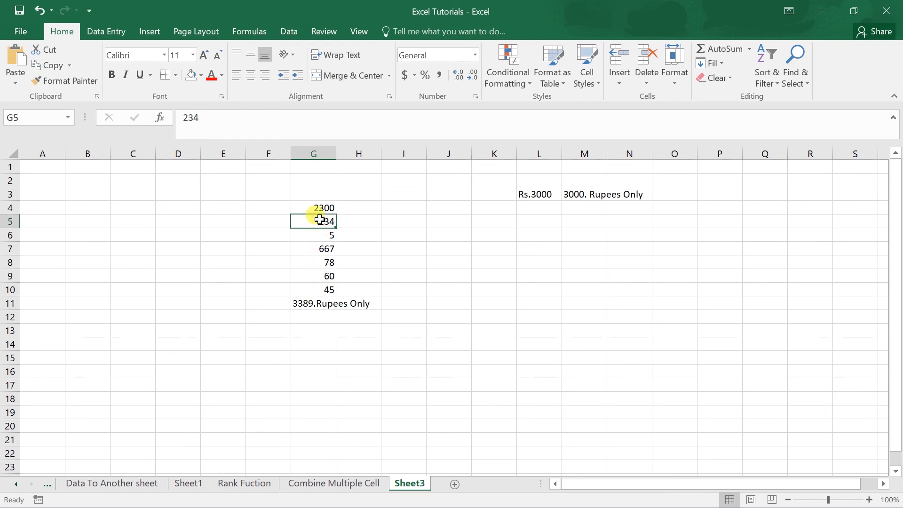
type("2300")
key("Return")
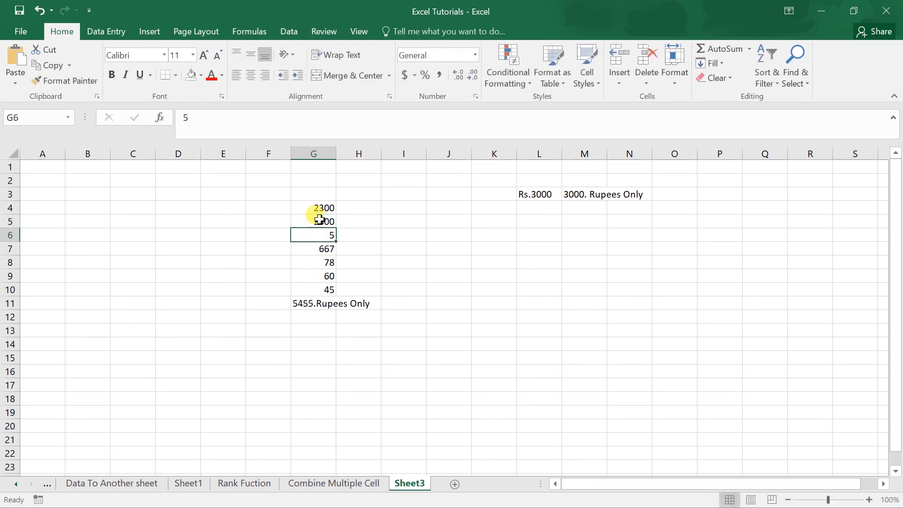
left_click(326, 316)
left_click(326, 301)
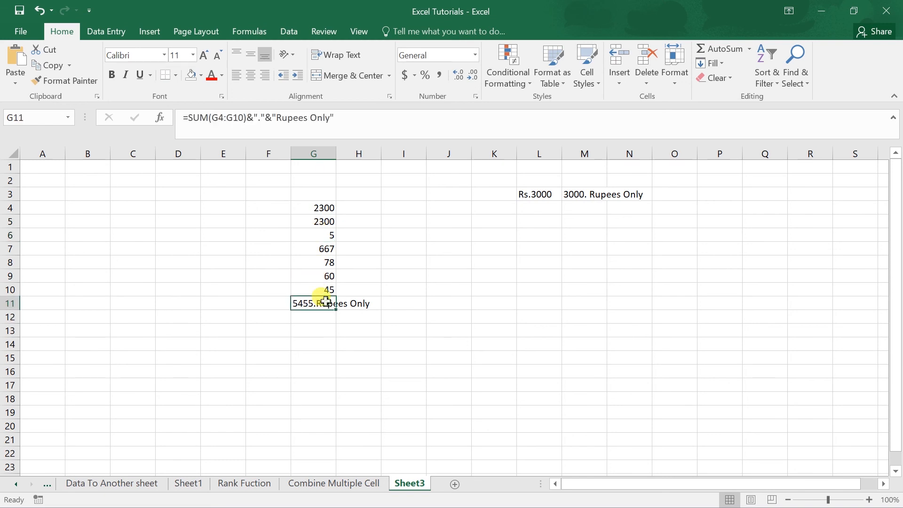